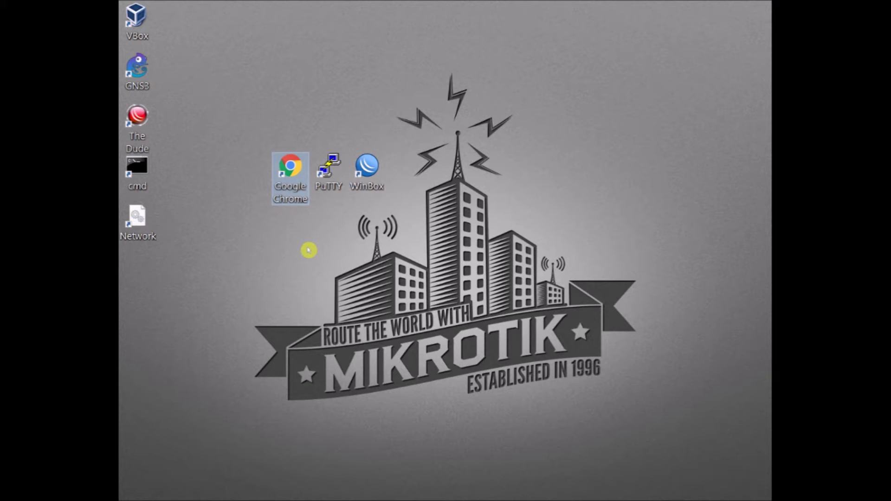
# - Launch Google Chrome from its desktop shortcut
pyautogui.doubleClick(290, 174)
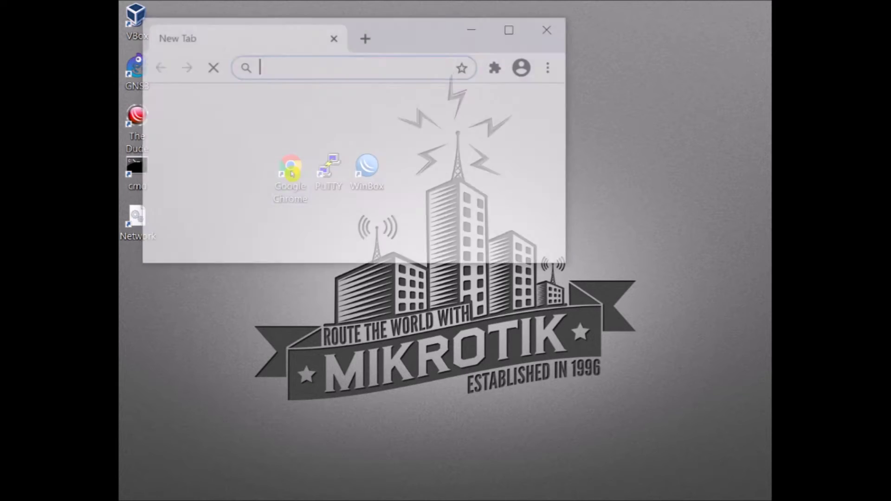
# - Maximize Chrome and enter the router address 192.168.88.1 in the address bar
pyautogui.click(512, 27)
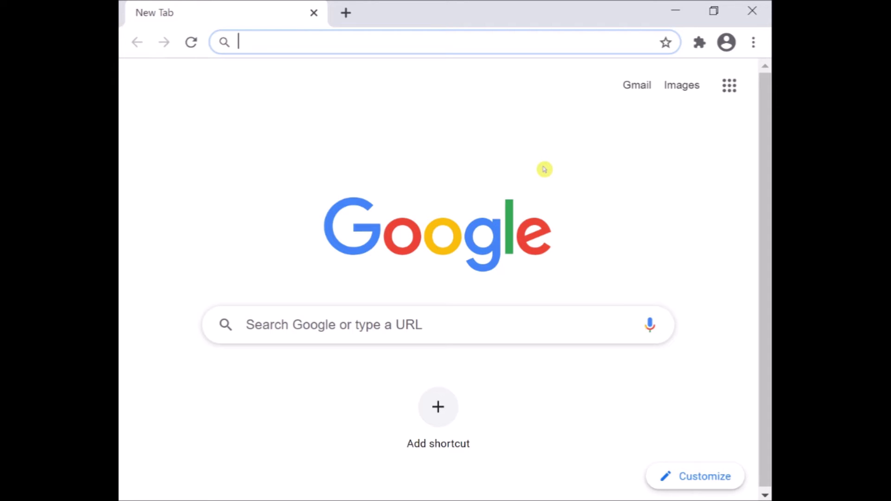
pyautogui.write('19')
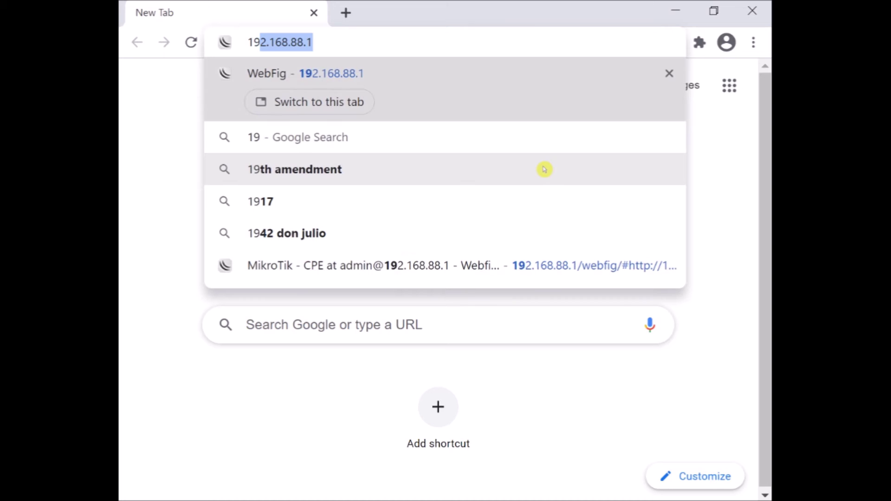
pyautogui.write('2.16')
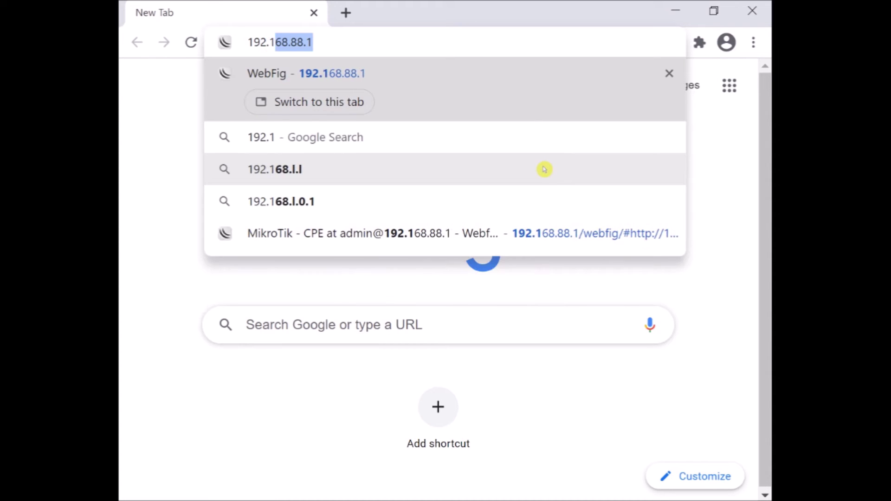
pyautogui.write('8.88')
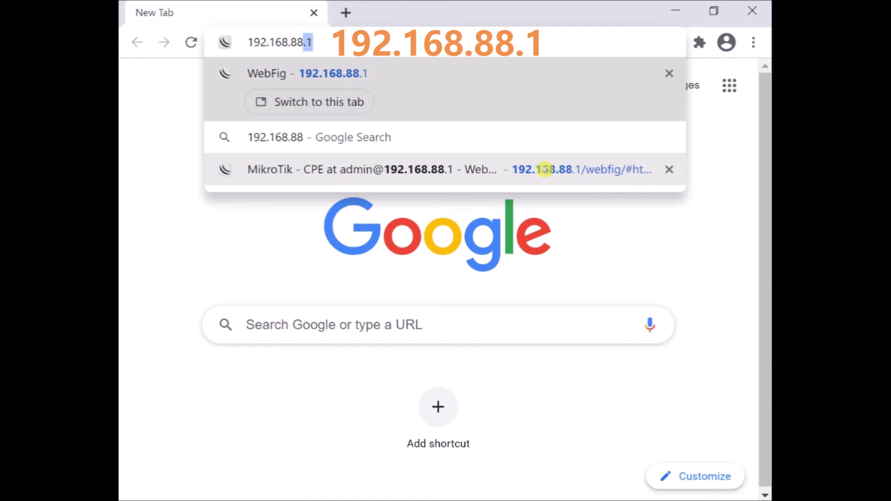
pyautogui.write('.1/webfig/')
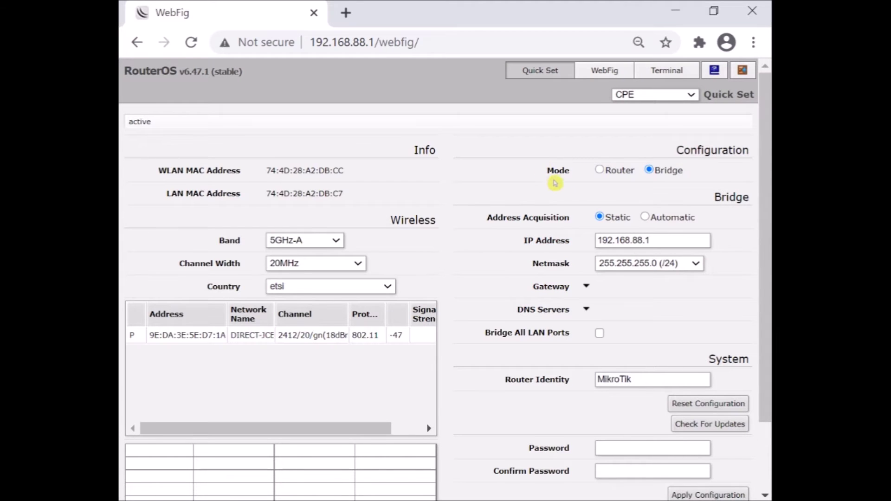
# - Select the router's IP address on Quick Set, then switch to the WebFig interface list
pyautogui.moveTo(769, 215)
pyautogui.mouseDown()
pyautogui.moveTo(768, 297)
pyautogui.moveTo(769, 197)
pyautogui.mouseUp()
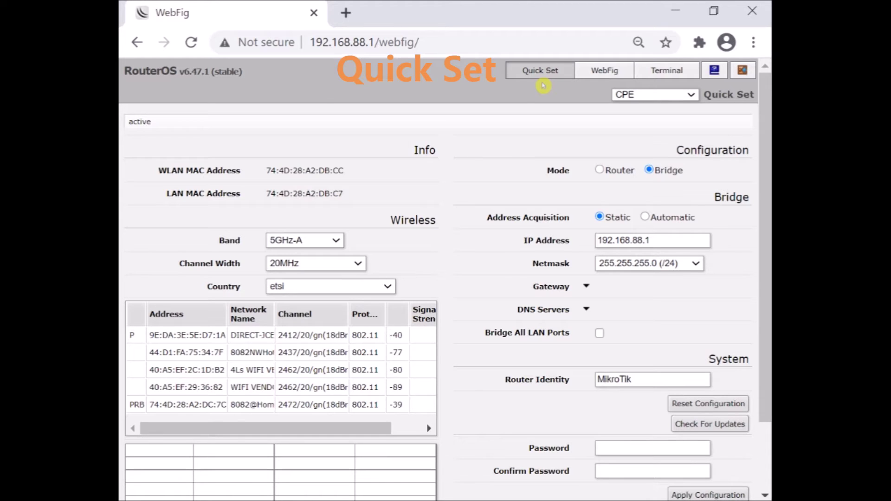
pyautogui.moveTo(667, 241); pyautogui.dragTo(582, 244)
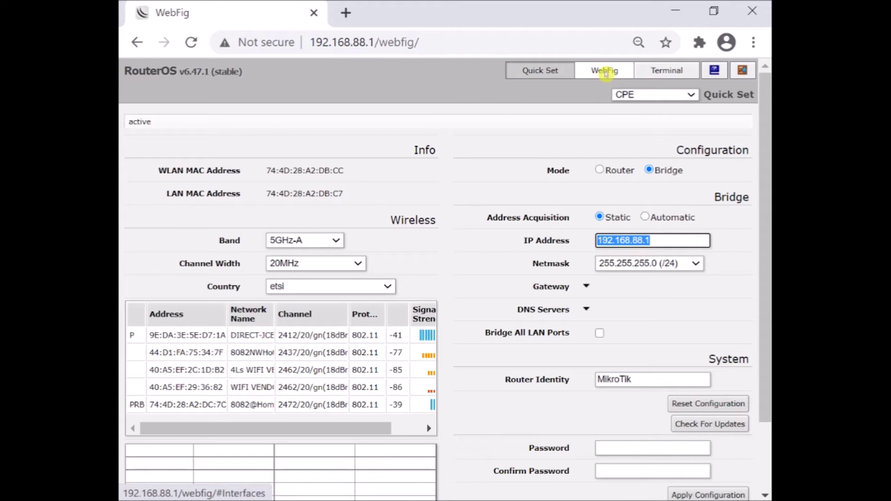
pyautogui.click(604, 72)
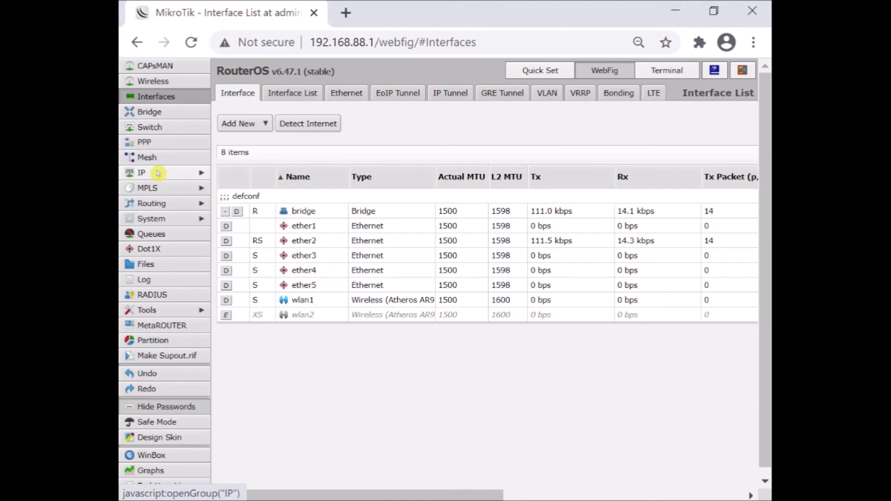
# - Expand the IP menu group, then log out of the WebFig session
pyautogui.click(158, 173)
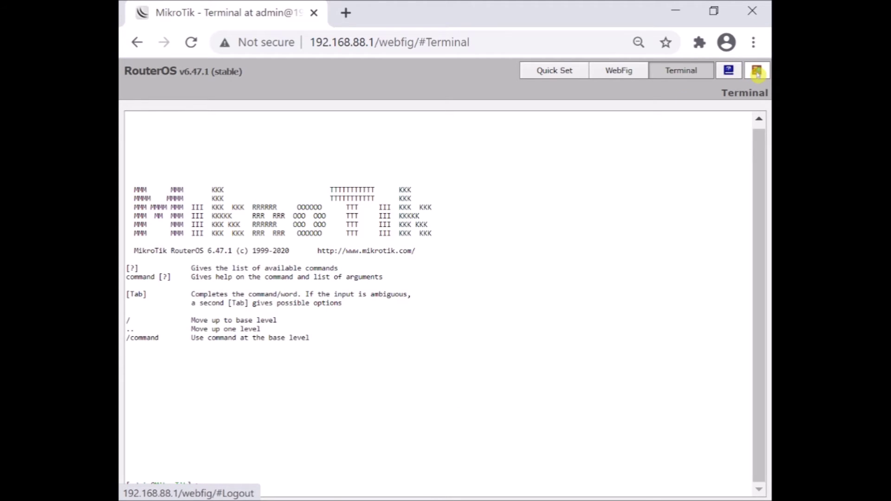
pyautogui.click(757, 72)
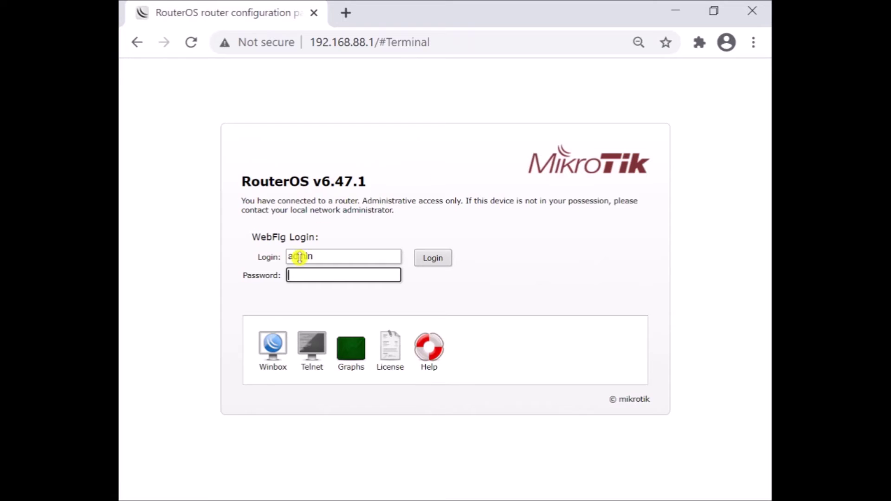
pyautogui.moveTo(324, 255); pyautogui.dragTo(247, 261)
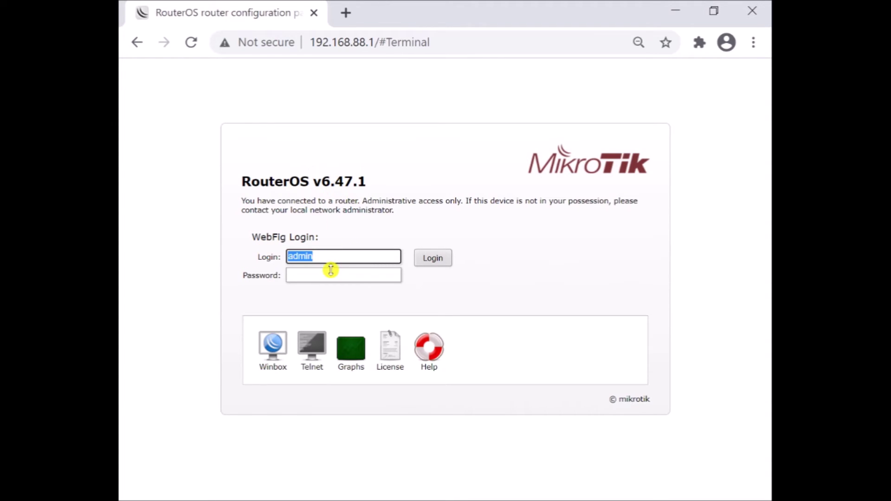
pyautogui.click(433, 258)
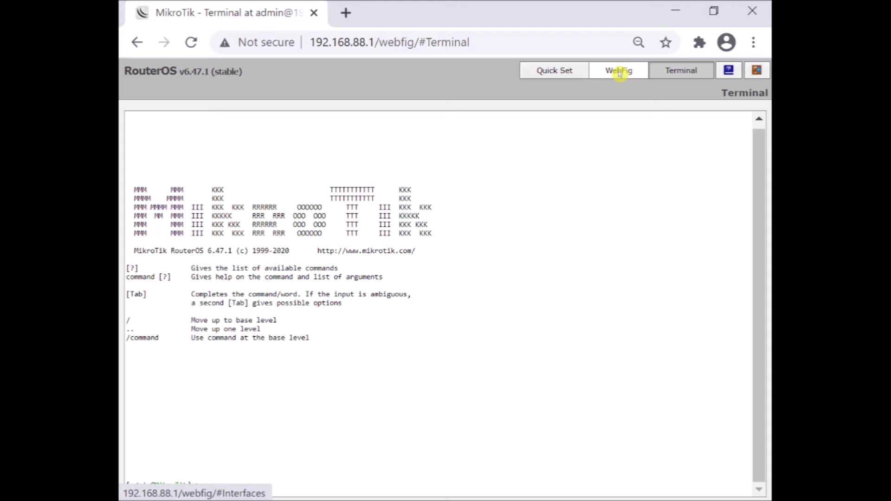
# - Log out of WebFig from the WebFig view and launch PuTTY from the desktop
pyautogui.click(619, 71)
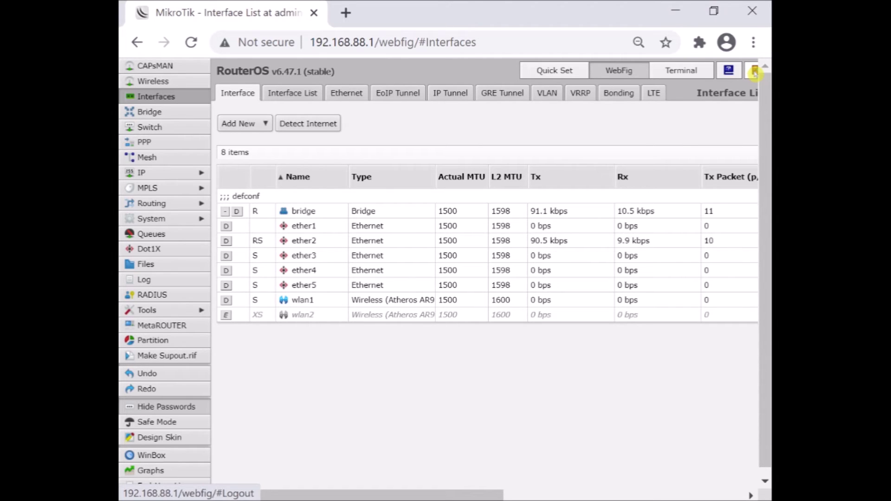
pyautogui.click(755, 72)
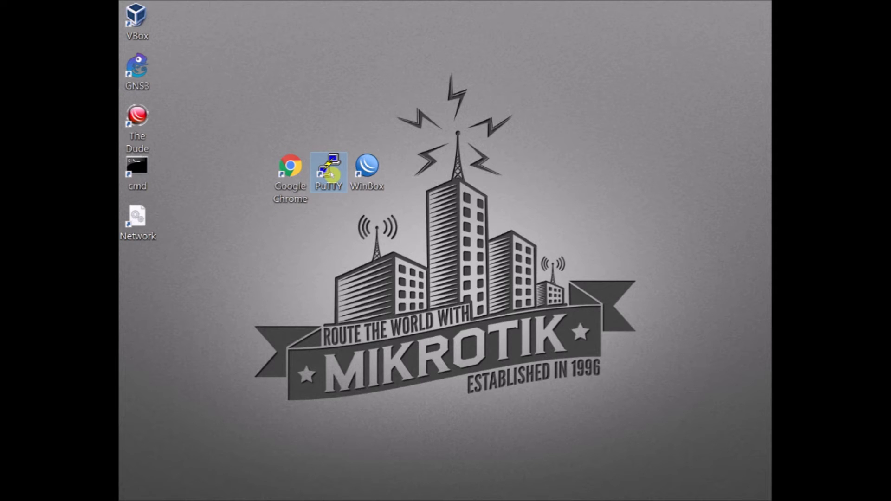
pyautogui.doubleClick(328, 173)
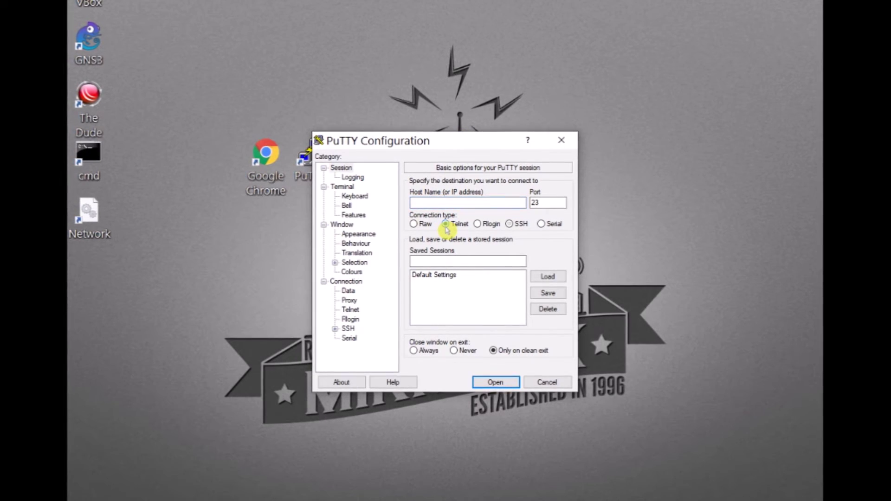
# - Try the Telnet, SSH and Serial connection types, settling on Telnet
pyautogui.click(446, 226)
pyautogui.click(512, 225)
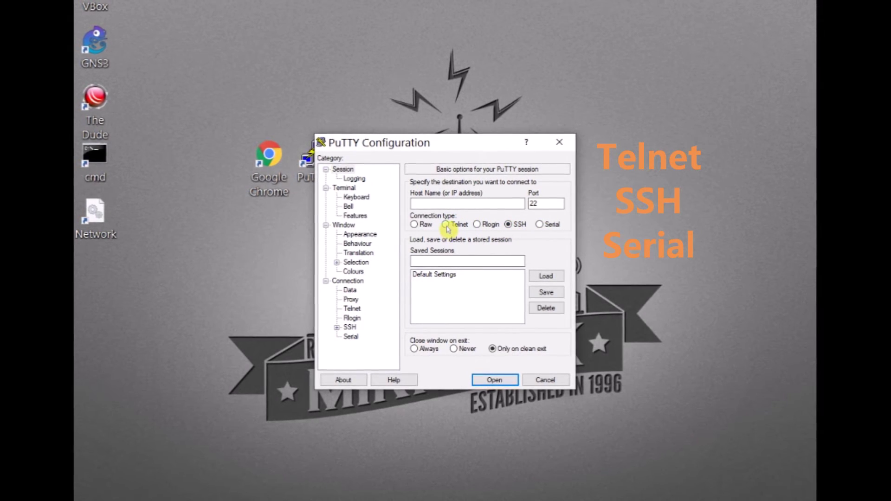
pyautogui.click(445, 226)
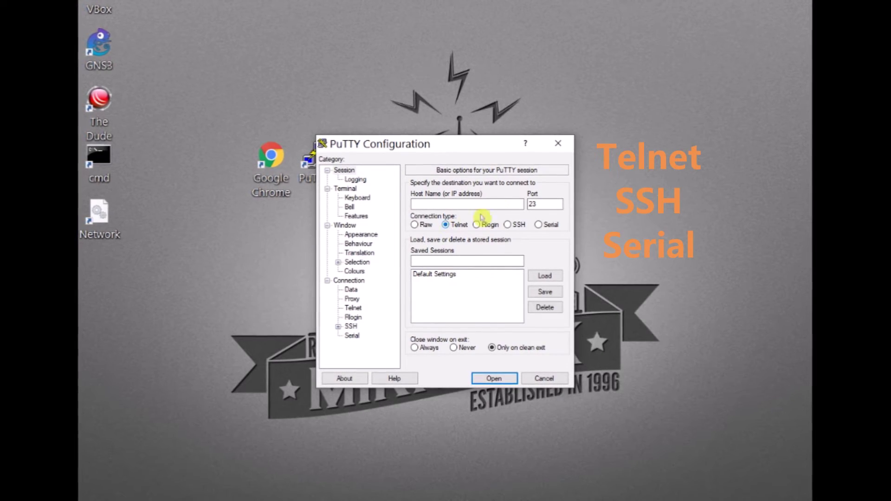
pyautogui.click(508, 226)
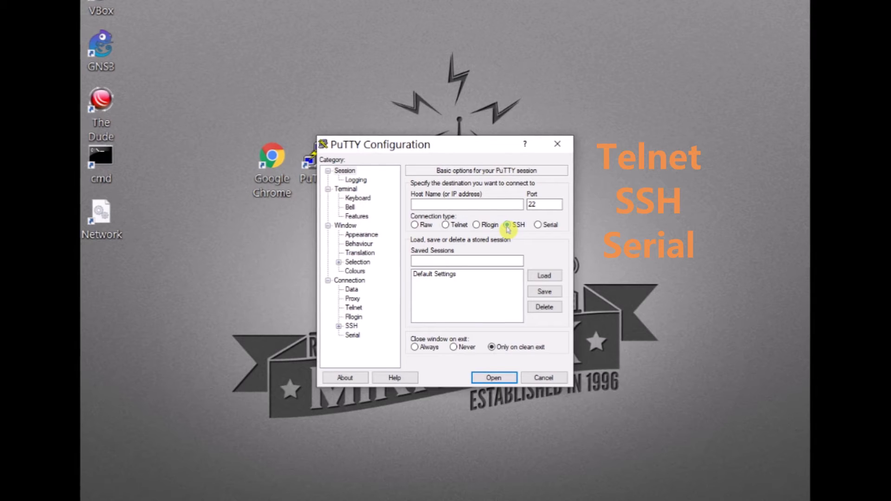
pyautogui.click(538, 226)
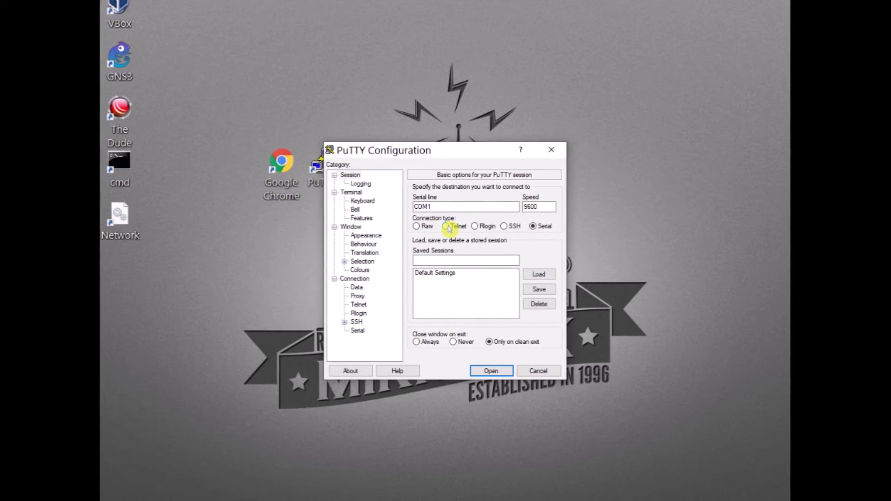
pyautogui.click(446, 227)
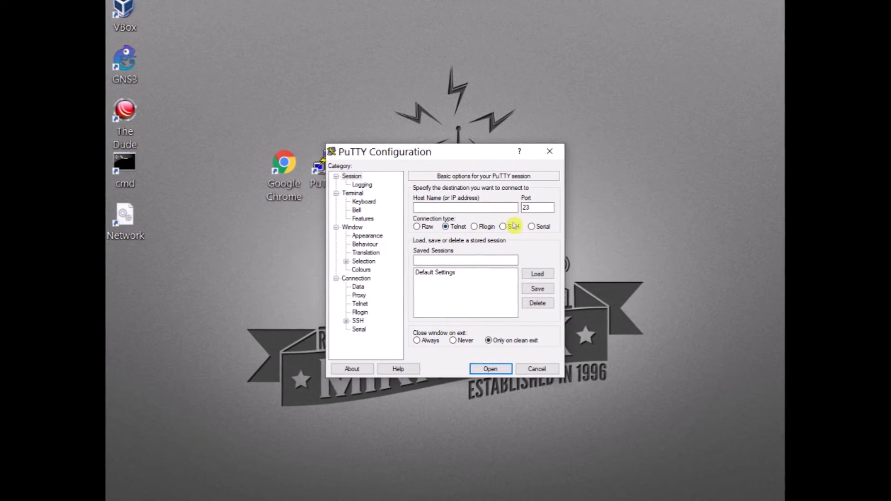
pyautogui.click(513, 226)
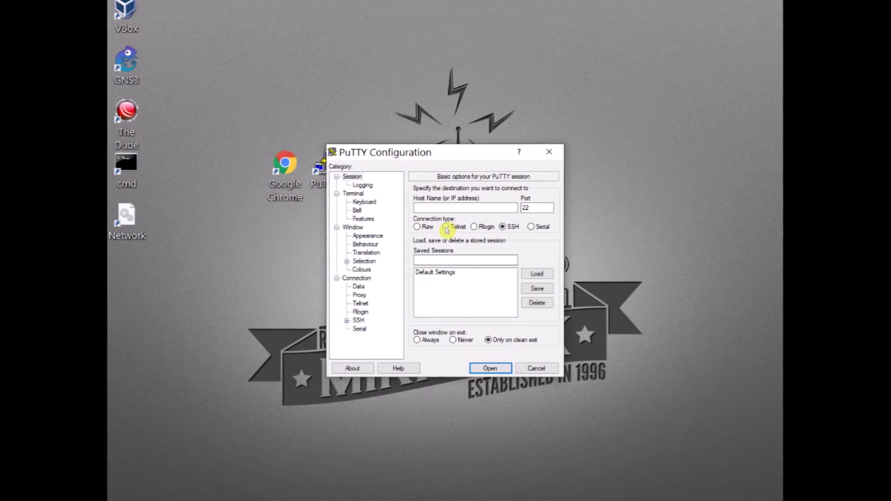
pyautogui.click(446, 227)
# - Open a Telnet connection to 192.168.88.1 on port 23
pyautogui.moveTo(533, 208); pyautogui.dragTo(492, 206)
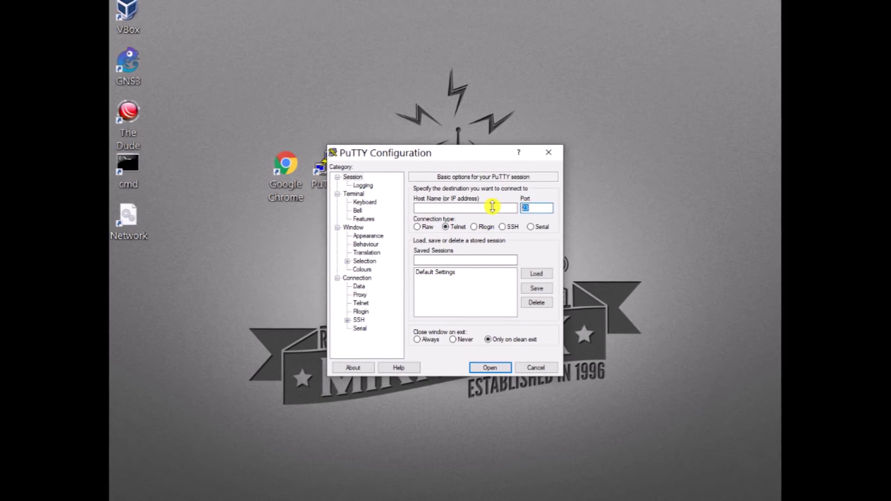
pyautogui.click(483, 207)
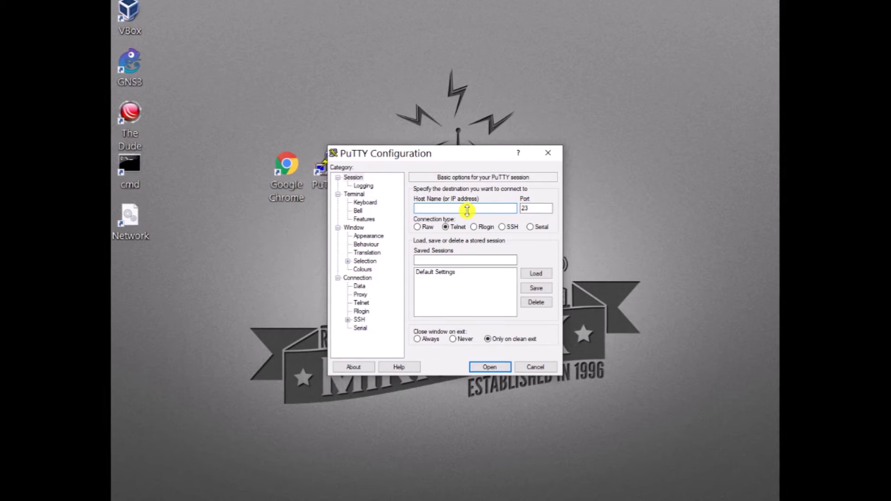
pyautogui.write('192.1')
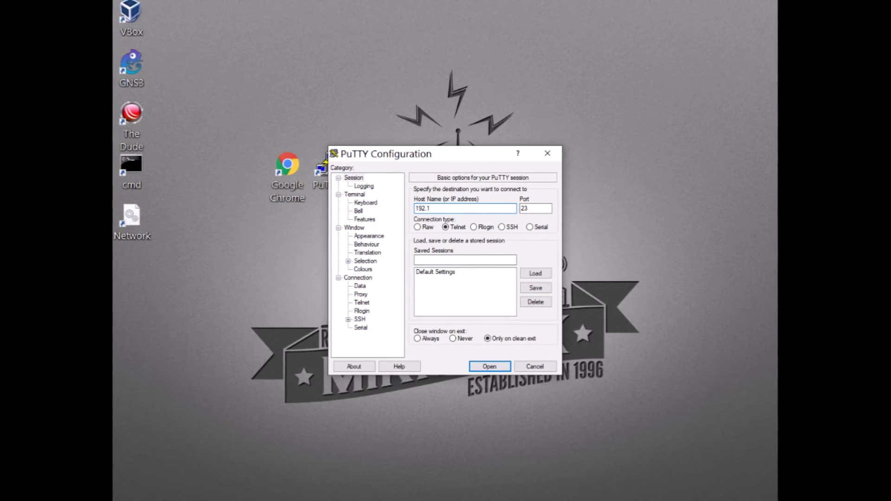
pyautogui.write('68.88.1')
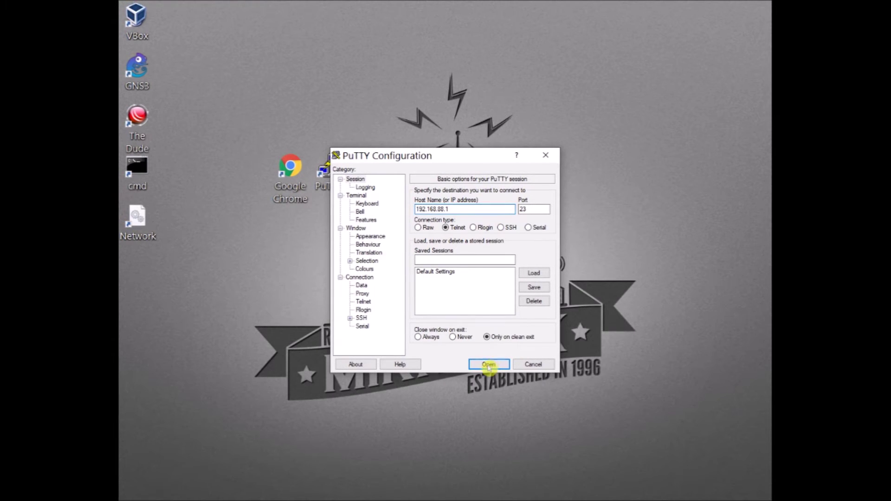
pyautogui.click(488, 364)
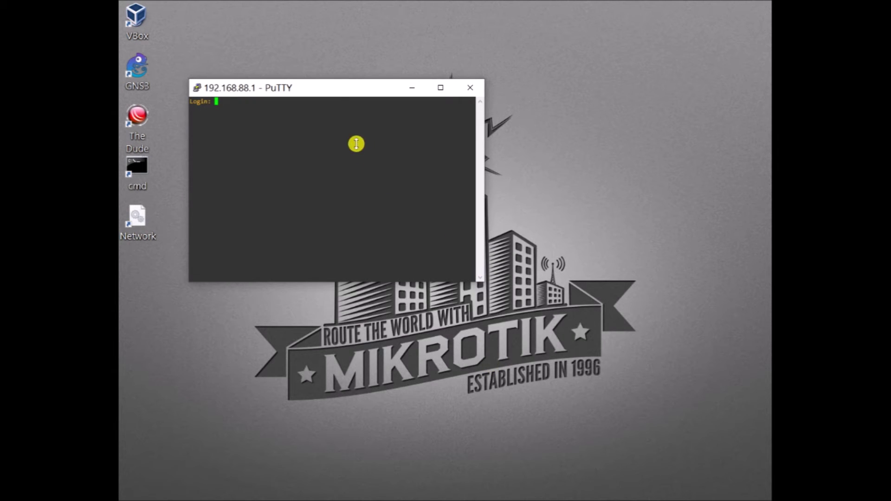
# - Move the terminal window down and log in to the router as admin
pyautogui.moveTo(336, 91); pyautogui.dragTo(428, 208)
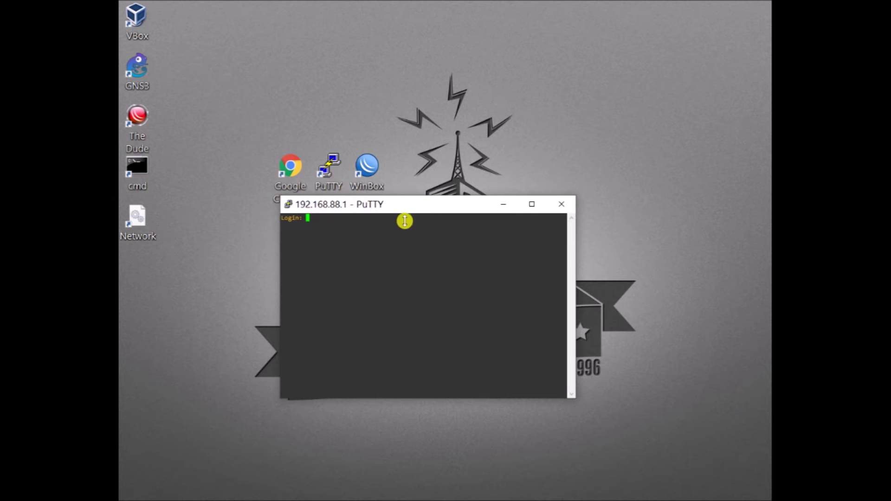
pyautogui.write('admin')
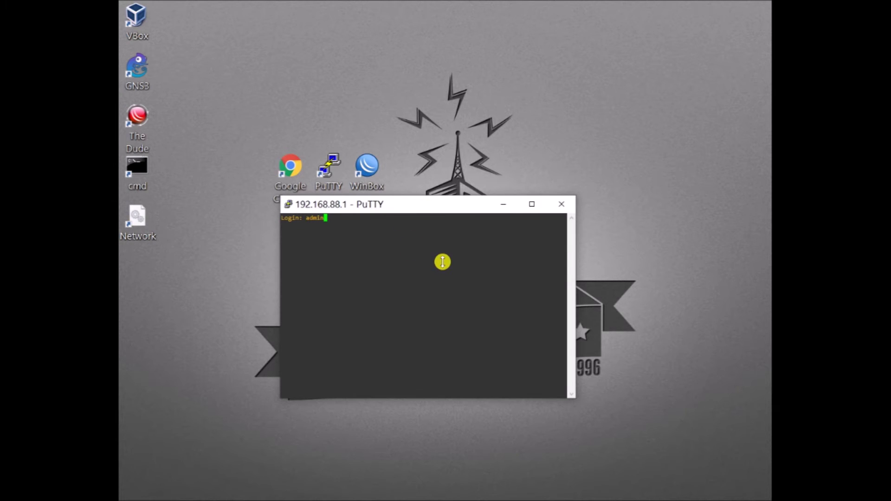
pyautogui.press('Return')
pyautogui.press('Return')
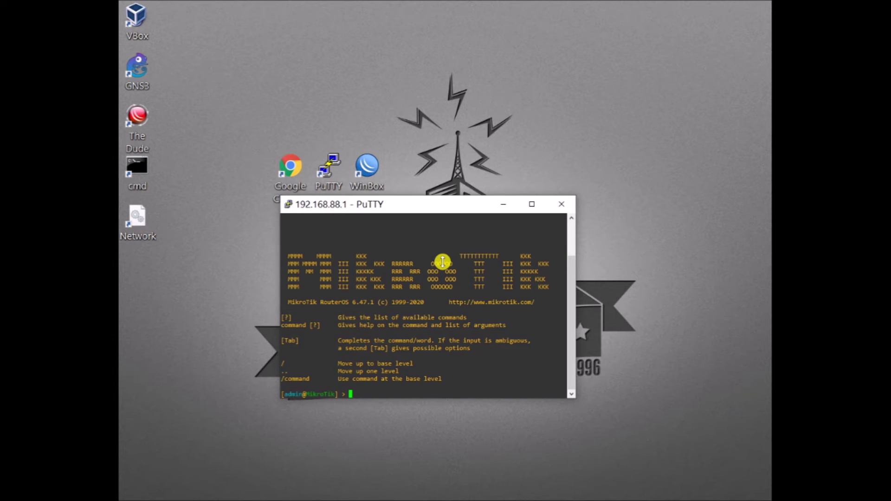
# - Run /system routerboard print to show firmware 6.44.1 and upgrade 6.47.1, then close the window
pyautogui.write('/system')
pyautogui.press('Tab')
pyautogui.press('Tab')
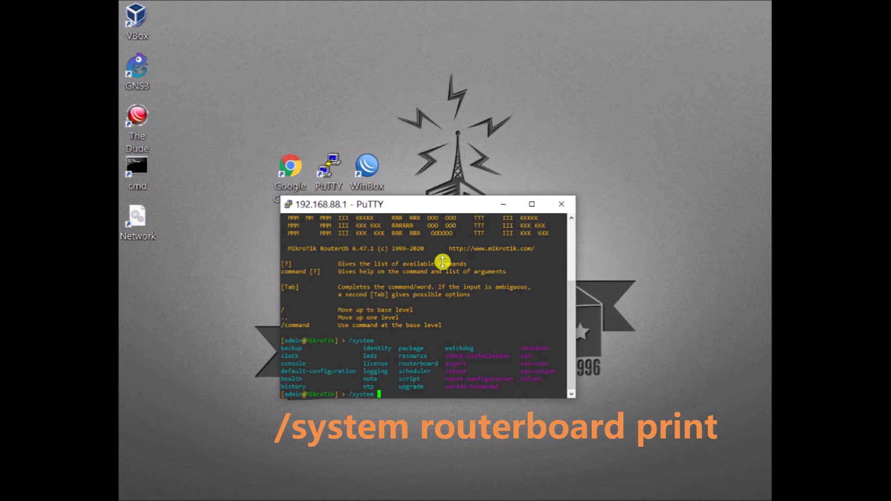
pyautogui.write('routerboard')
pyautogui.press('Return')
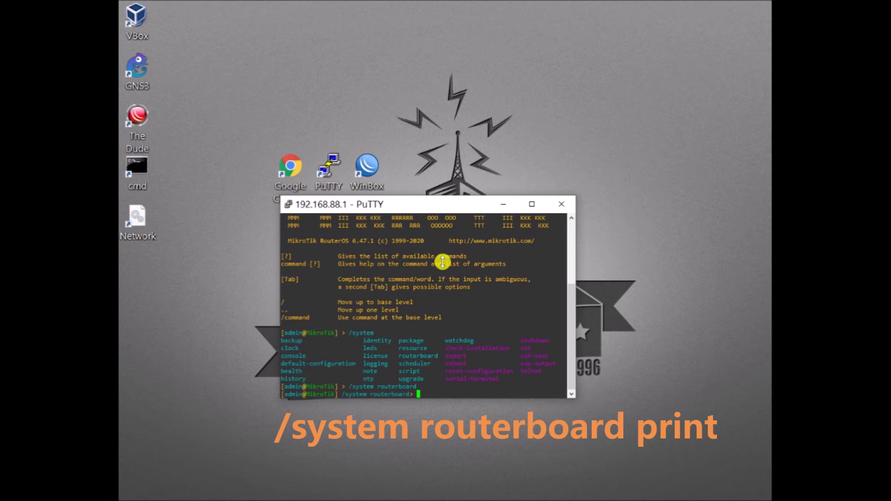
pyautogui.write('print')
pyautogui.press('Return')
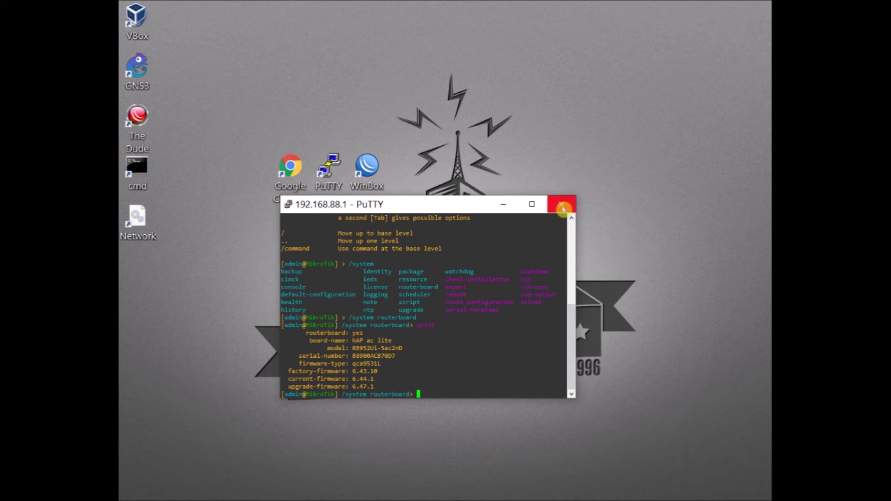
pyautogui.click(562, 205)
# - End the Telnet session and log in as admin over SSH to 192.168.88.1
pyautogui.click(448, 302)
pyautogui.doubleClick(329, 169)
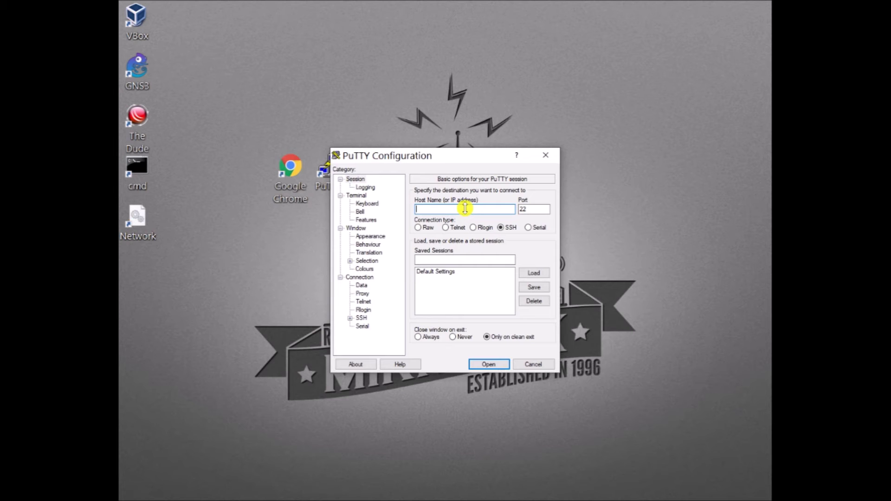
pyautogui.write('192.16')
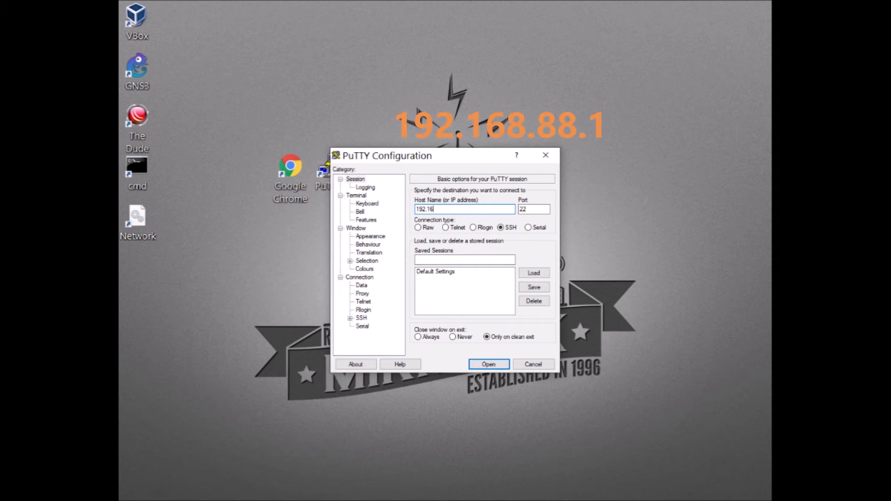
pyautogui.write('8.88.1')
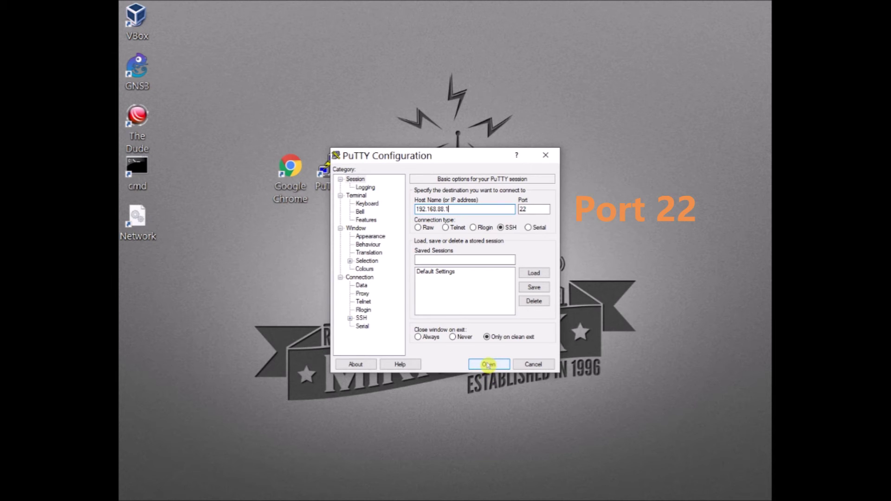
pyautogui.click(488, 365)
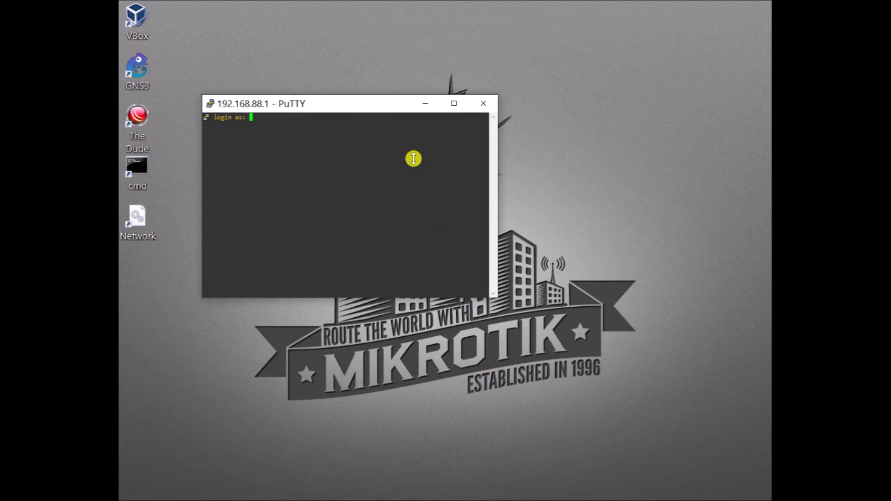
pyautogui.write('admin')
pyautogui.press('Return')
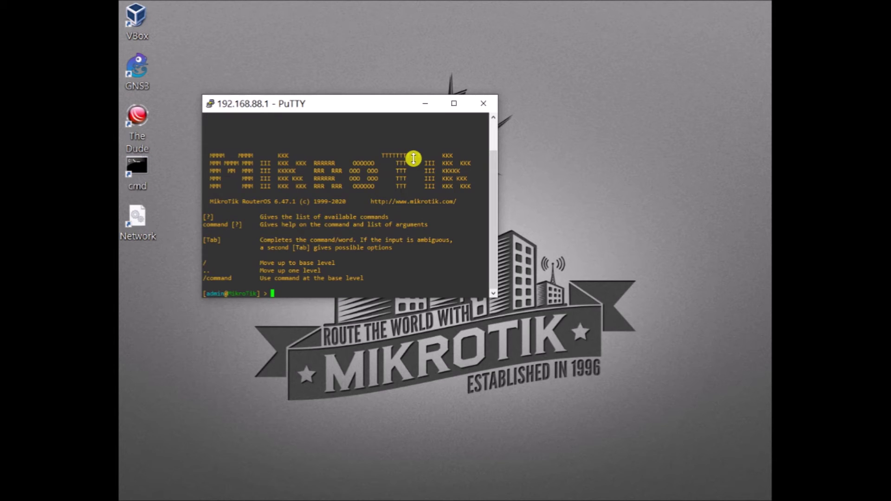
# - Run /system package print to list the 6.47.1 packages, then end the SSH session
pyautogui.write('/sys')
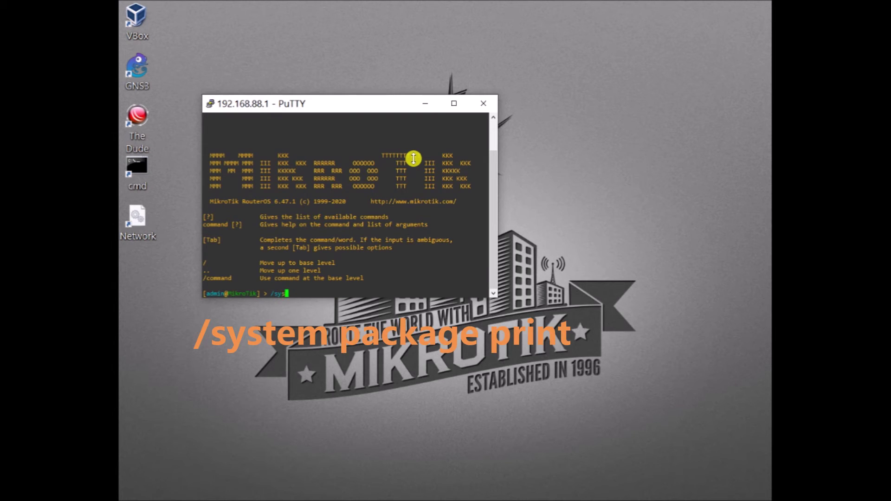
pyautogui.write('tem package')
pyautogui.press('Return')
pyautogui.write('print')
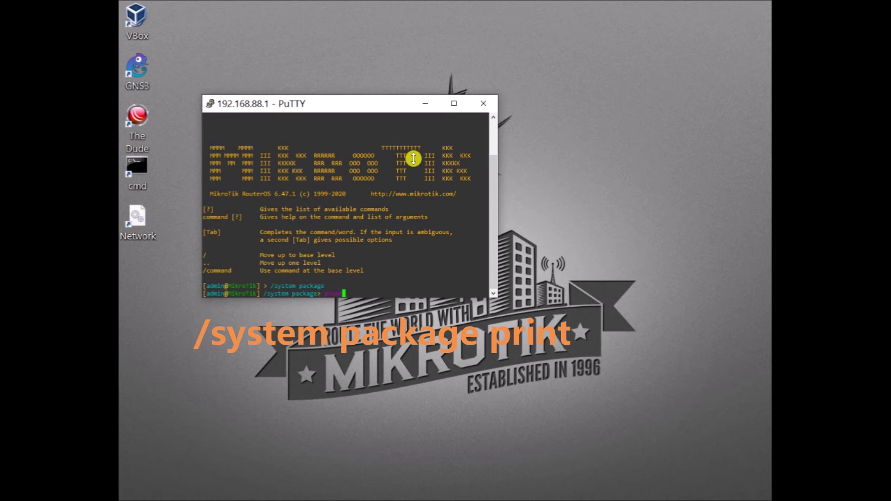
pyautogui.press('Return')
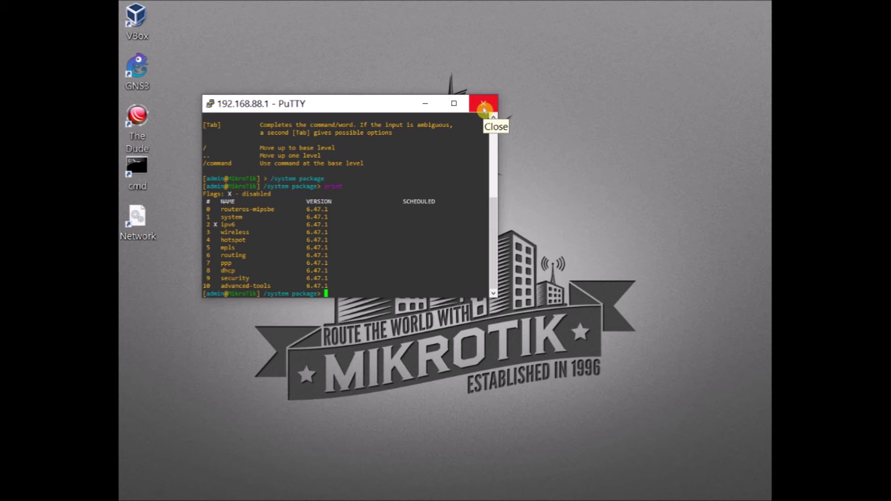
pyautogui.click(483, 108)
pyautogui.click(452, 302)
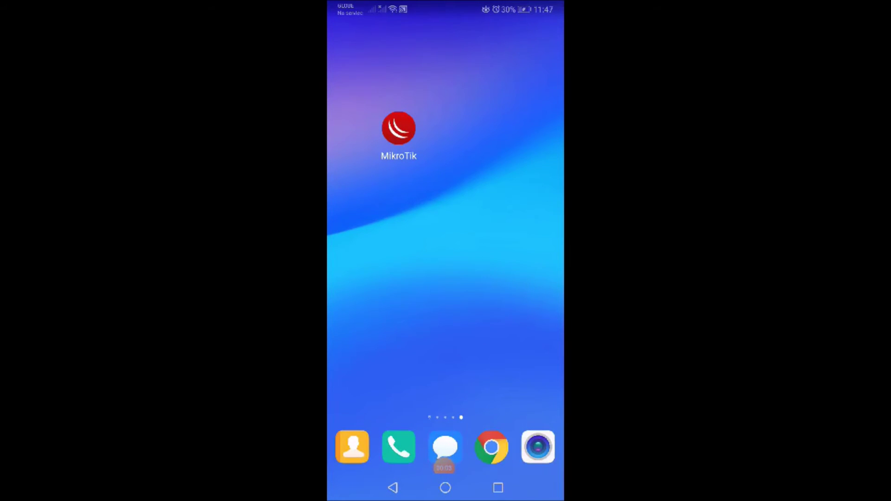
# - In the MikroTik app, refresh discovered routers and connect to the hAP ac lite by MAC address
pyautogui.click(398, 128)
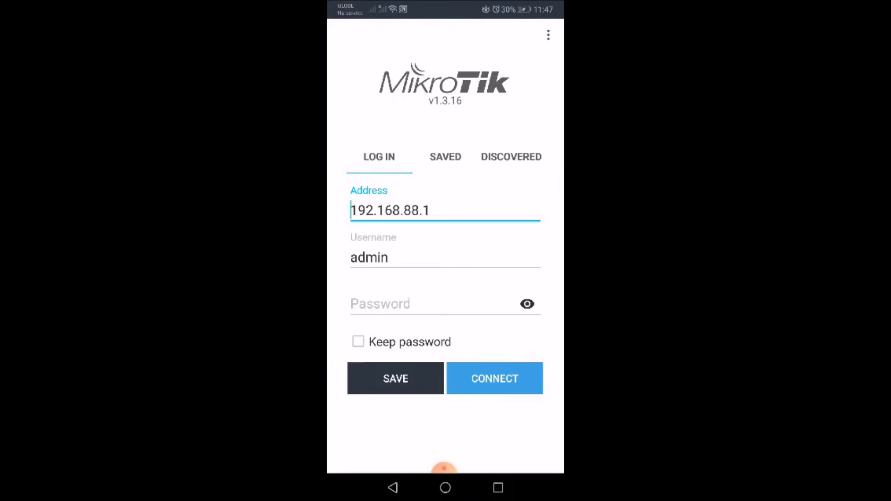
pyautogui.click(445, 157)
pyautogui.click(511, 106)
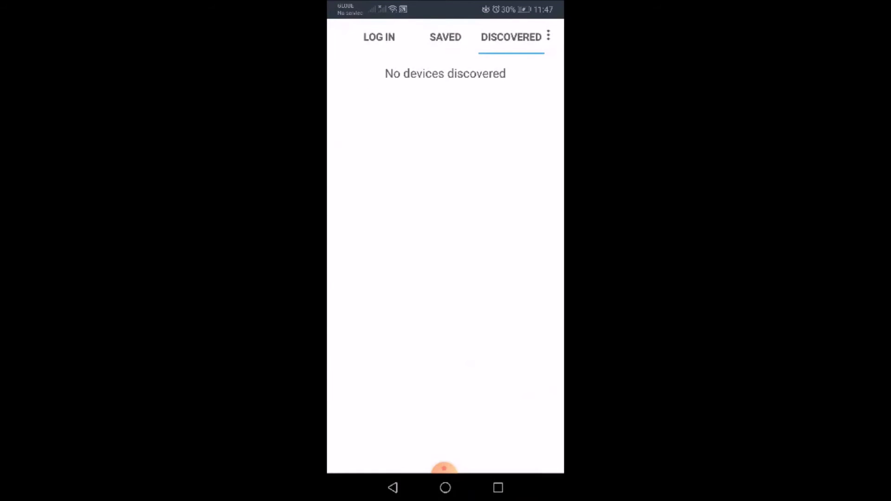
pyautogui.moveTo(445, 116); pyautogui.dragTo(446, 256)
pyautogui.moveTo(445, 116); pyautogui.dragTo(445, 255)
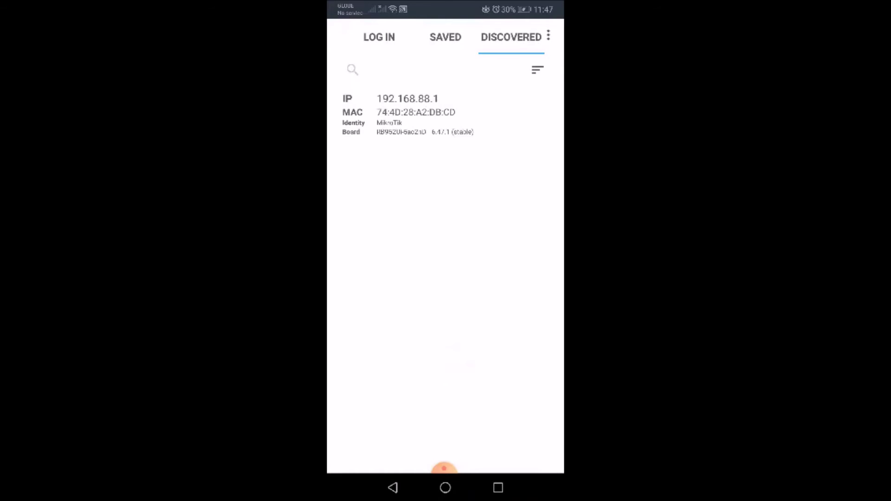
pyautogui.click(408, 113)
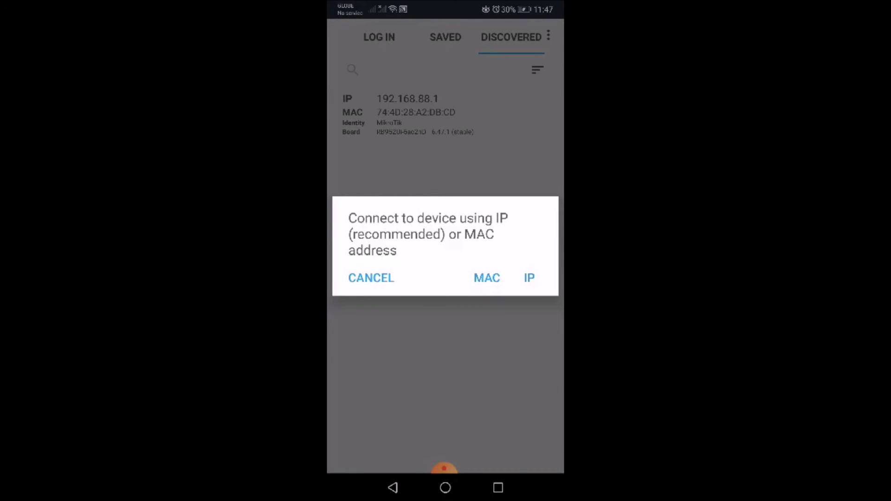
pyautogui.click(487, 278)
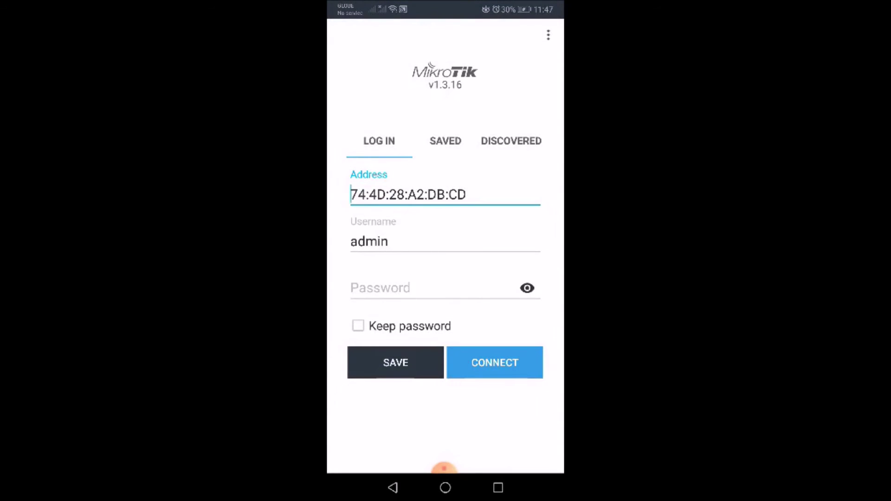
pyautogui.click(494, 362)
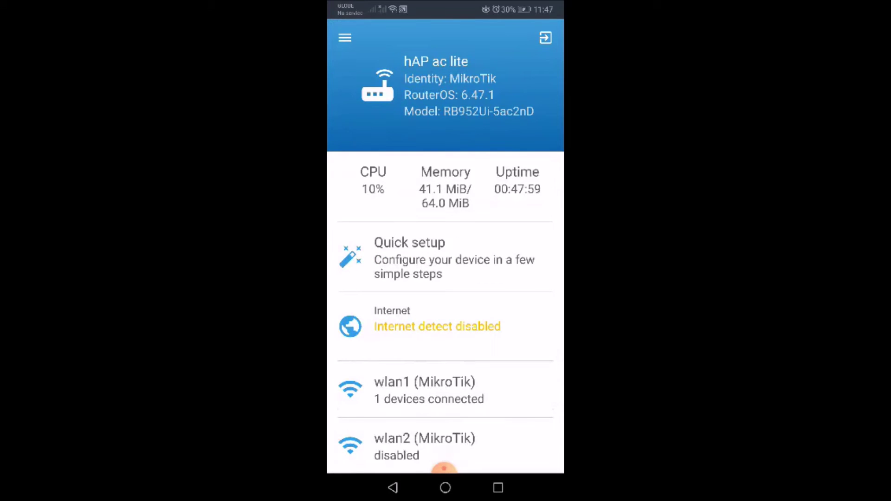
# - Browse the router's Interfaces > Interface list
pyautogui.click(345, 37)
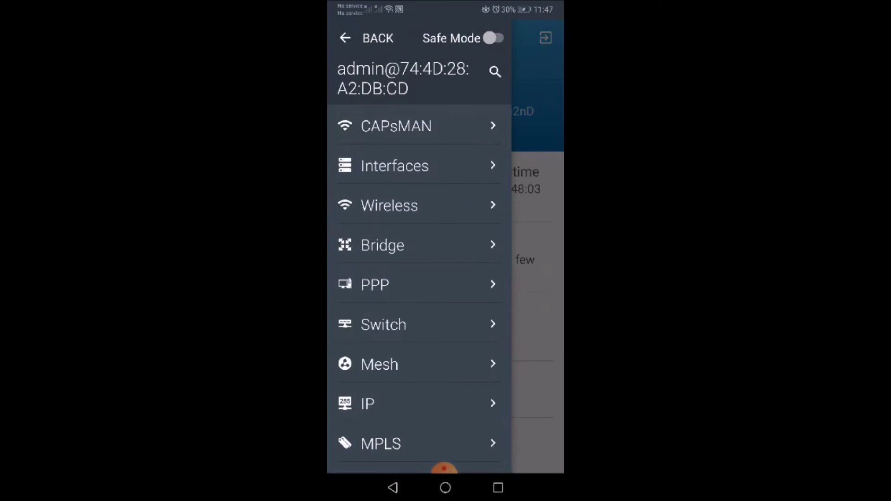
pyautogui.click(394, 165)
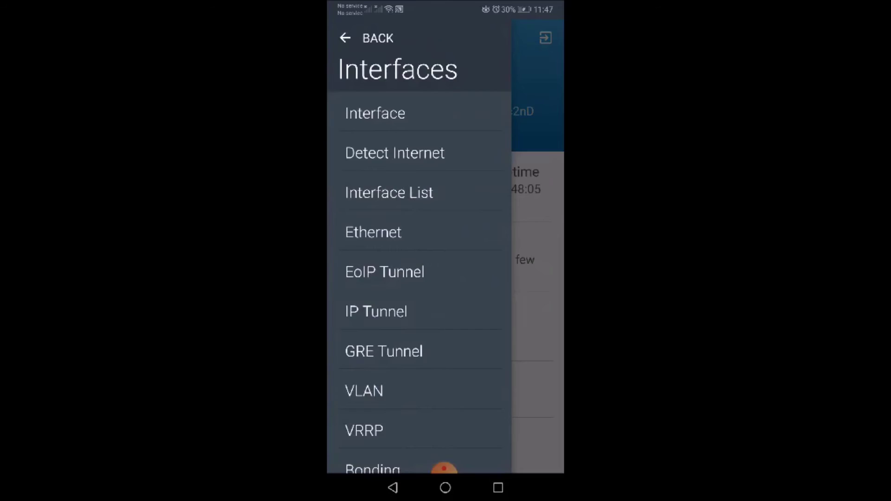
pyautogui.click(375, 113)
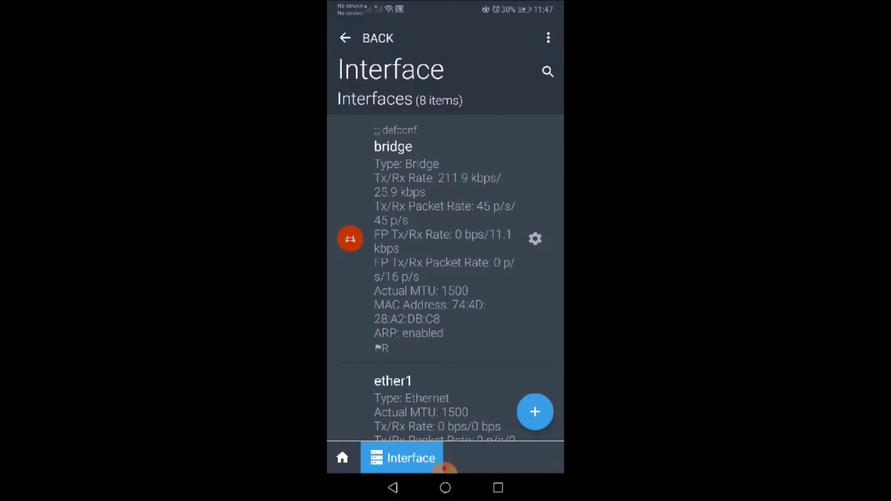
pyautogui.scroll(-10, 445, 249)
pyautogui.scroll(-10, 446, 248)
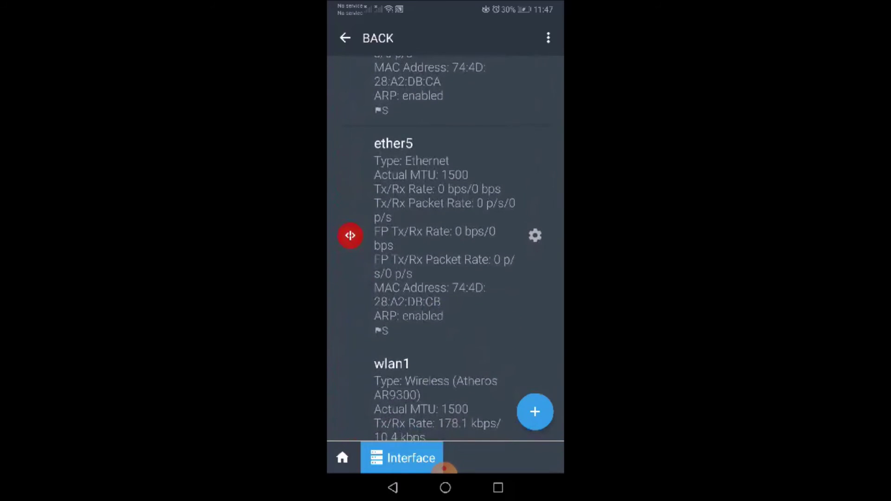
pyautogui.click(345, 37)
# - View the Wireless > WiFi Interfaces list
pyautogui.click(344, 38)
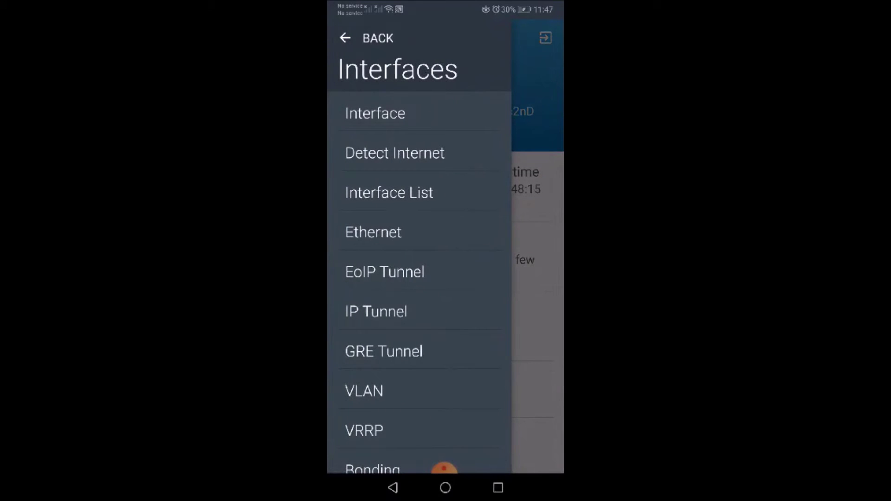
pyautogui.click(345, 38)
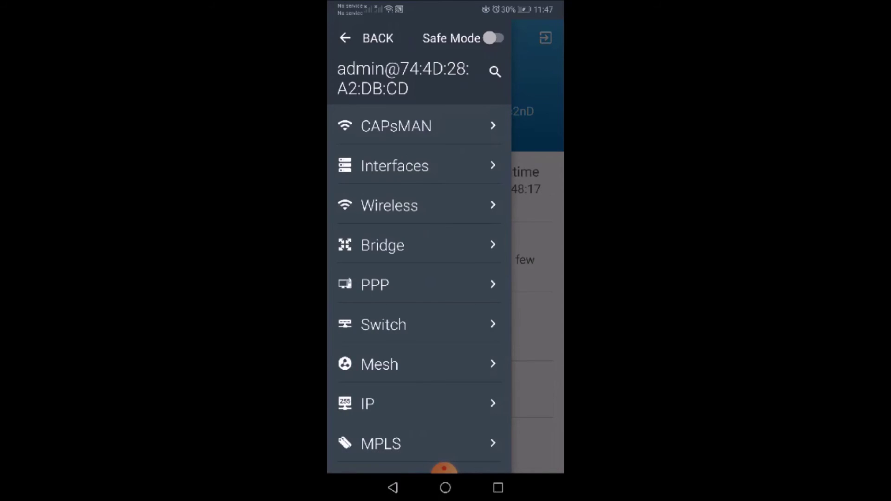
pyautogui.click(390, 206)
pyautogui.click(396, 114)
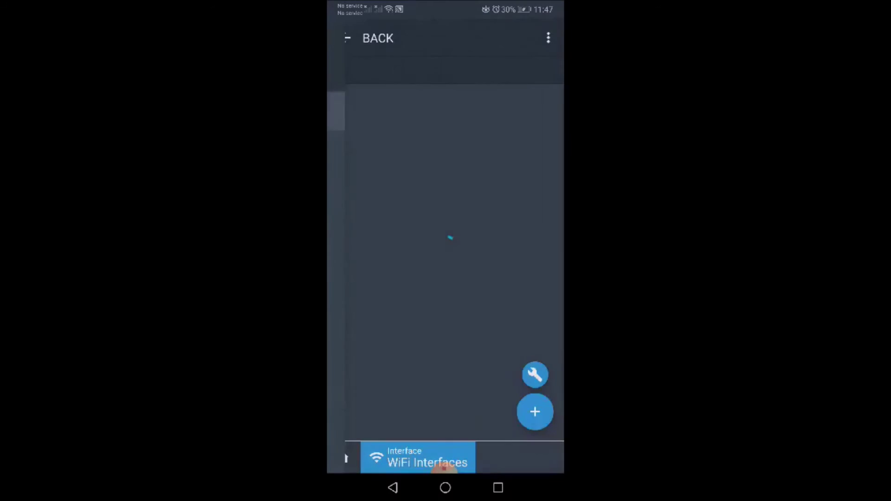
pyautogui.scroll(-3, 446, 246)
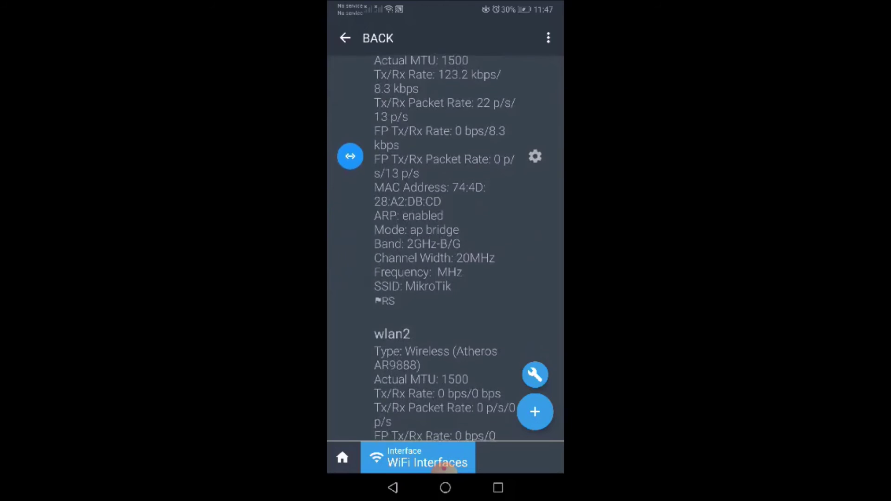
pyautogui.scroll(3, 445, 246)
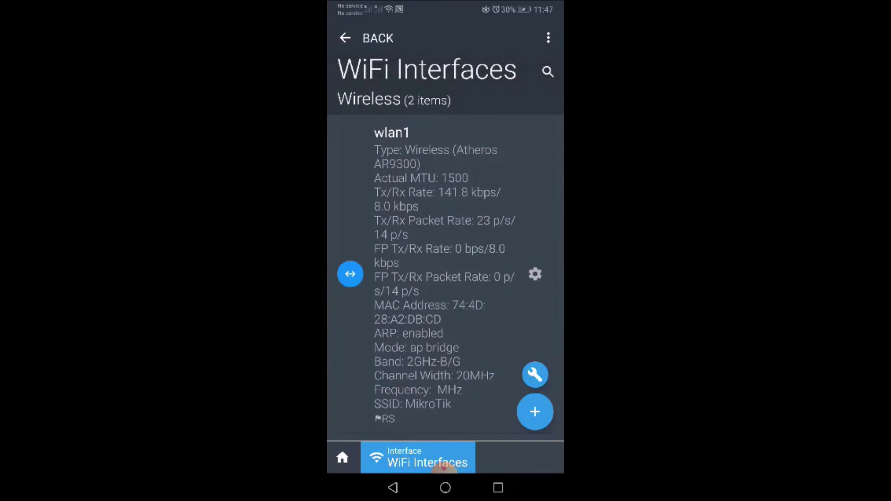
pyautogui.click(444, 468)
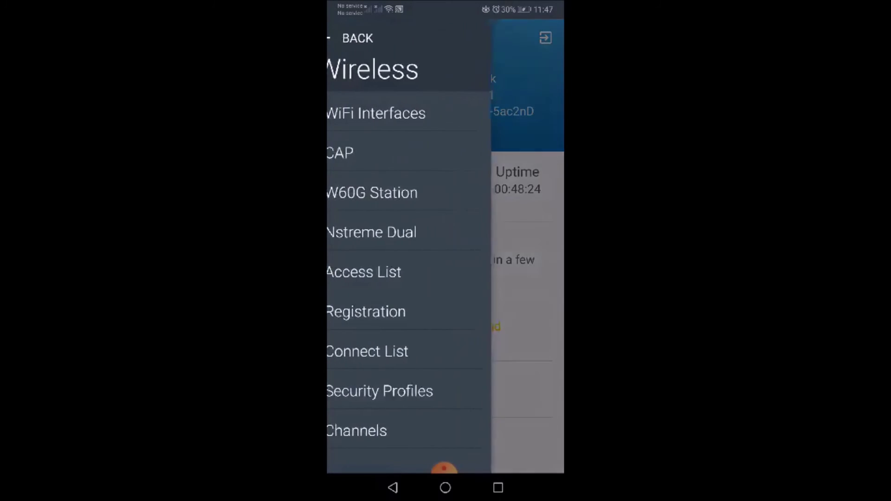
# - Return to the main menu and choose Exit to disconnect from the router
pyautogui.scroll(-2, 419, 232)
pyautogui.scroll(2, 419, 232)
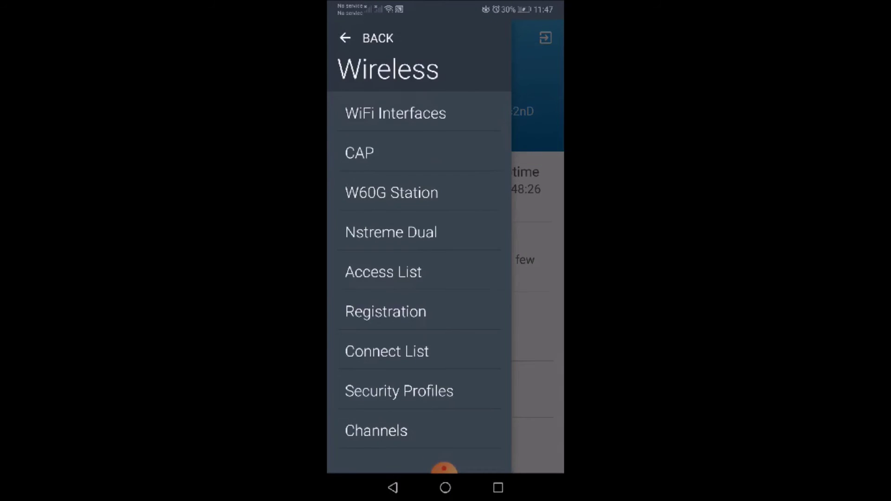
pyautogui.click(366, 38)
pyautogui.scroll(-10, 420, 232)
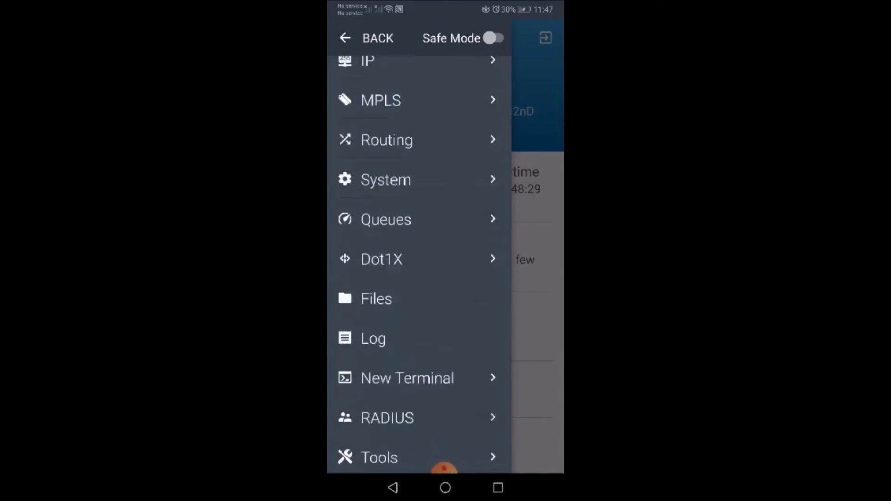
pyautogui.click(373, 376)
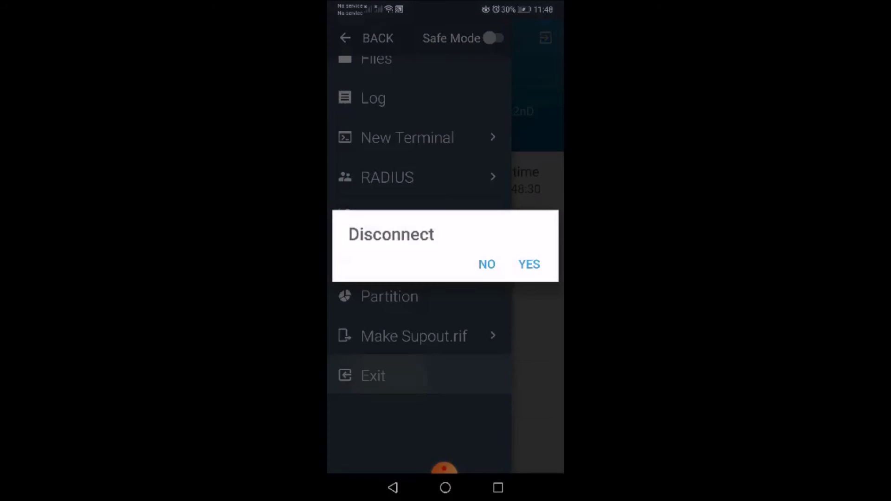
# - Disconnect, then reconnect to the discovered router at 192.168.88.1 by IP address
pyautogui.click(529, 263)
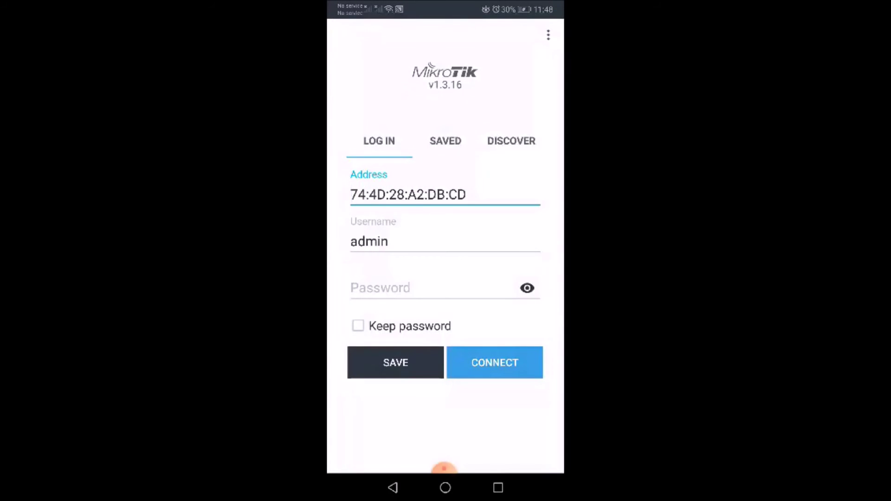
pyautogui.click(445, 141)
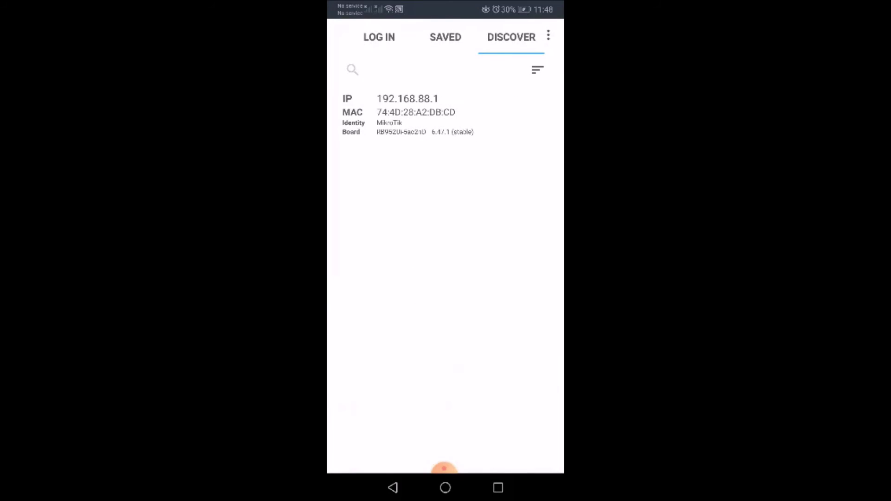
pyautogui.click(407, 113)
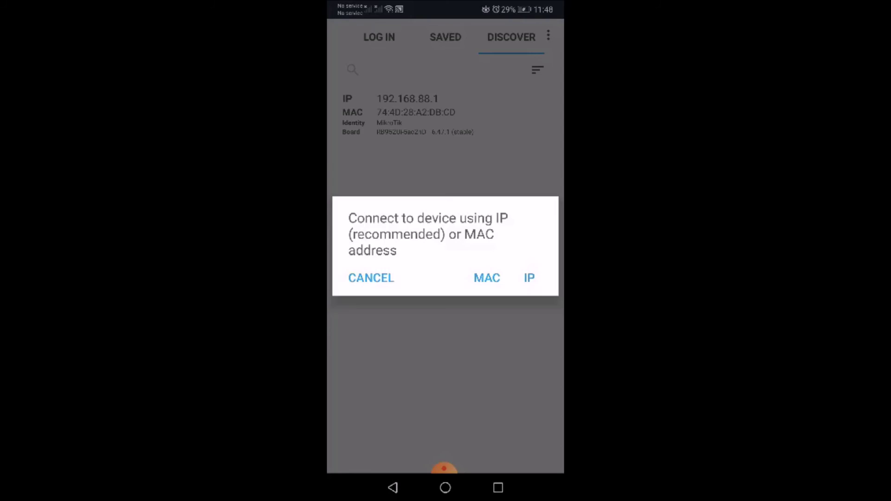
pyautogui.click(529, 278)
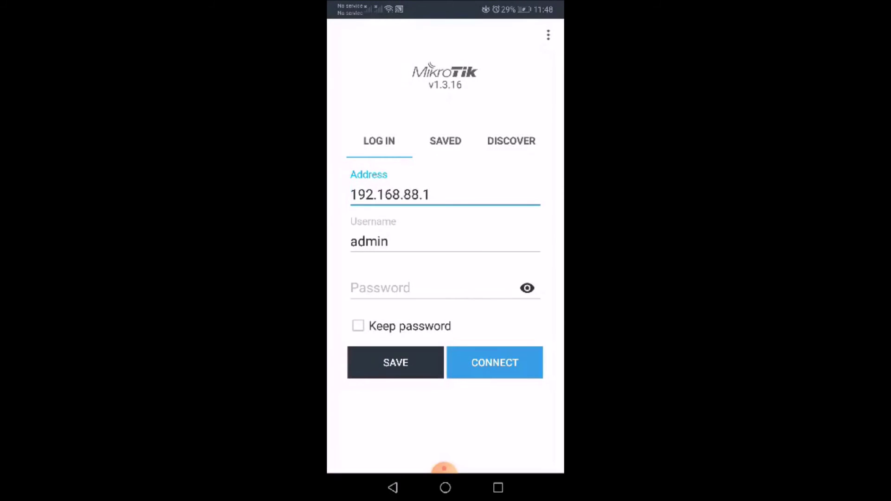
pyautogui.click(494, 363)
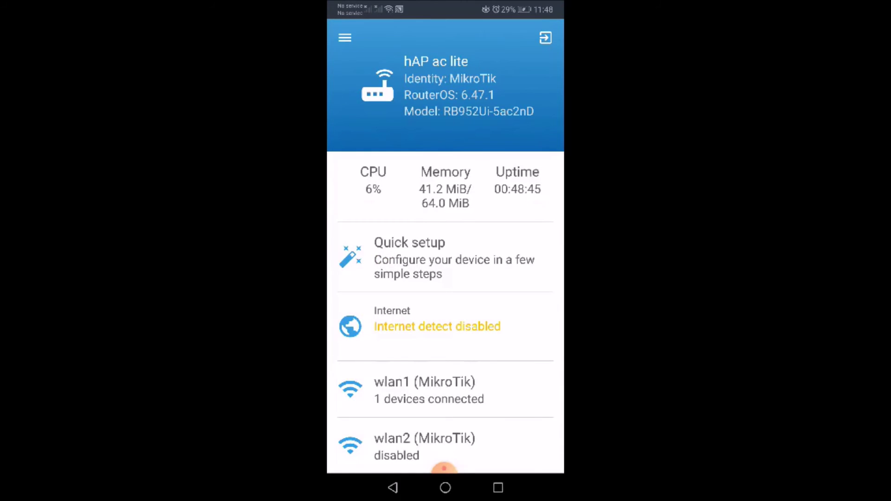
# - Review the single defconf bridge under Bridge and return to the dashboard
pyautogui.click(345, 37)
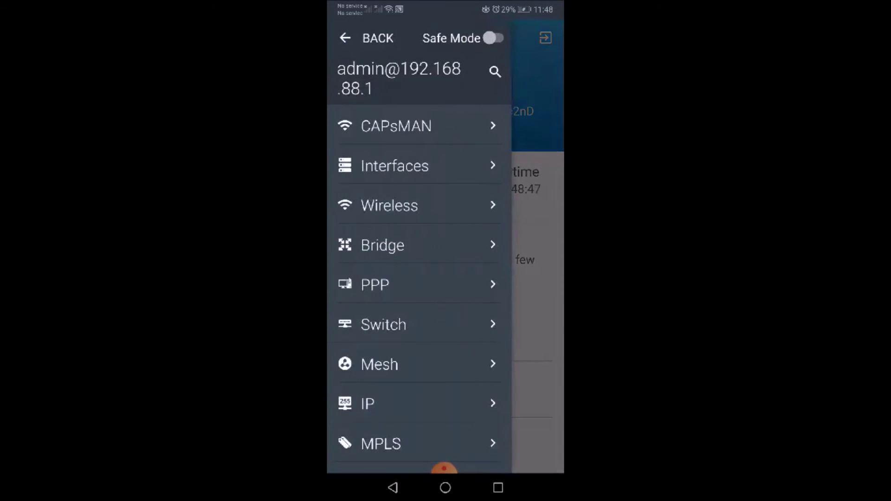
pyautogui.click(383, 245)
pyautogui.click(367, 113)
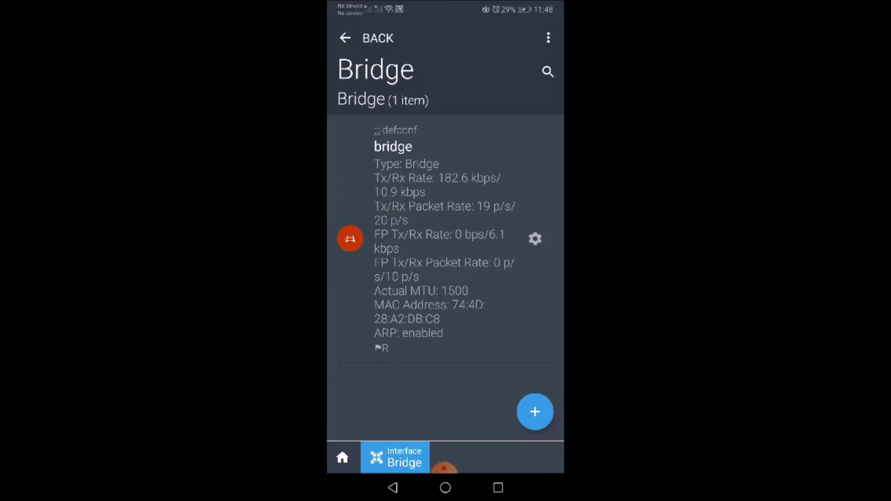
pyautogui.click(534, 278)
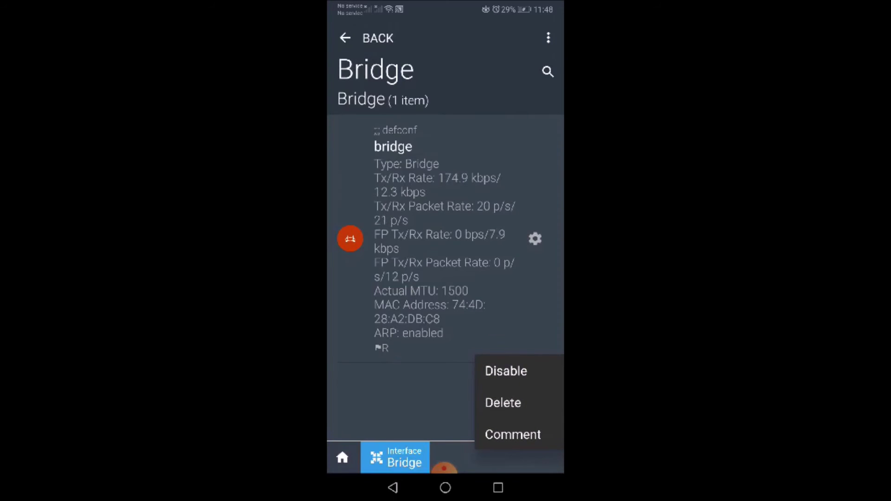
pyautogui.press('Escape')
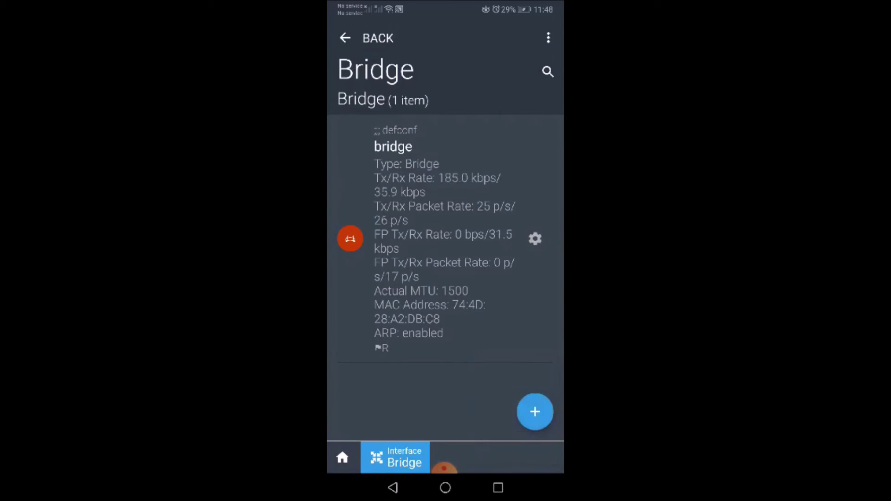
pyautogui.click(342, 457)
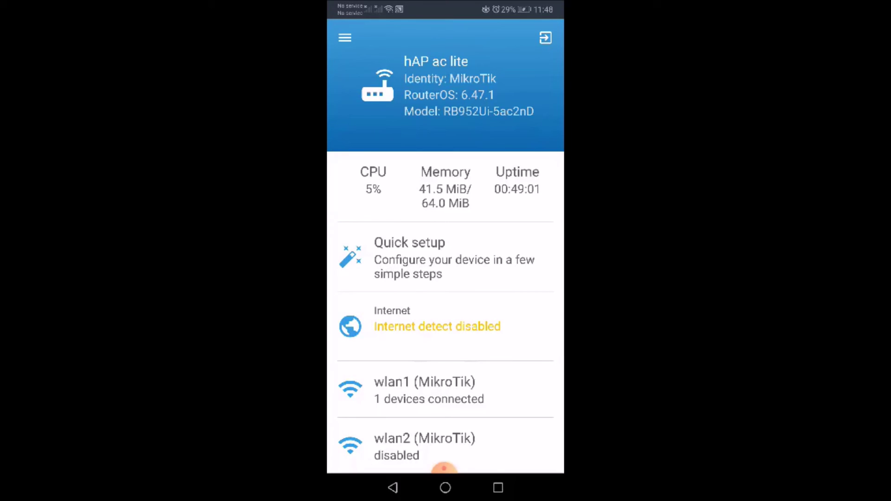
# - Choose Exit from the bottom of the app's navigation menu to leave the router session
pyautogui.click(345, 37)
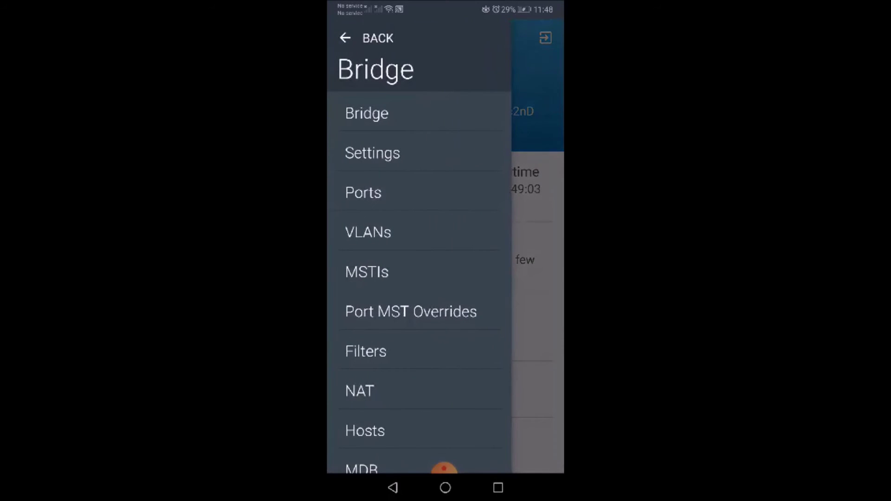
pyautogui.scroll(-3, 419, 265)
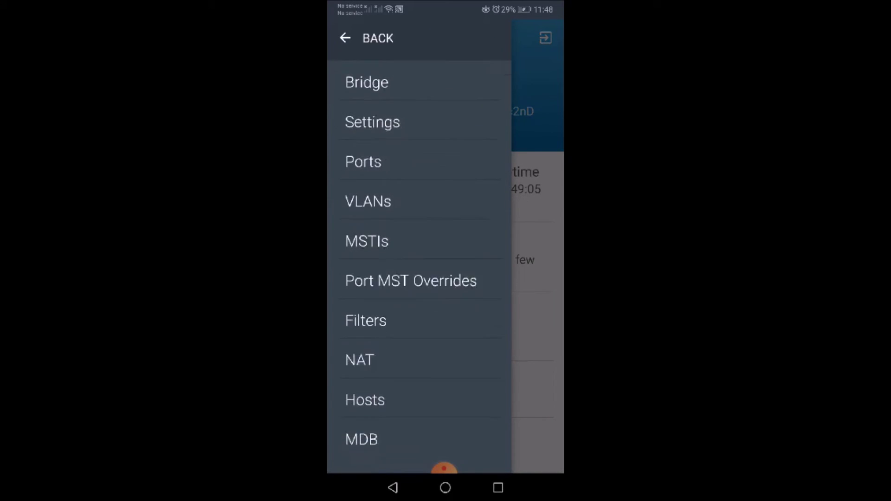
pyautogui.click(345, 37)
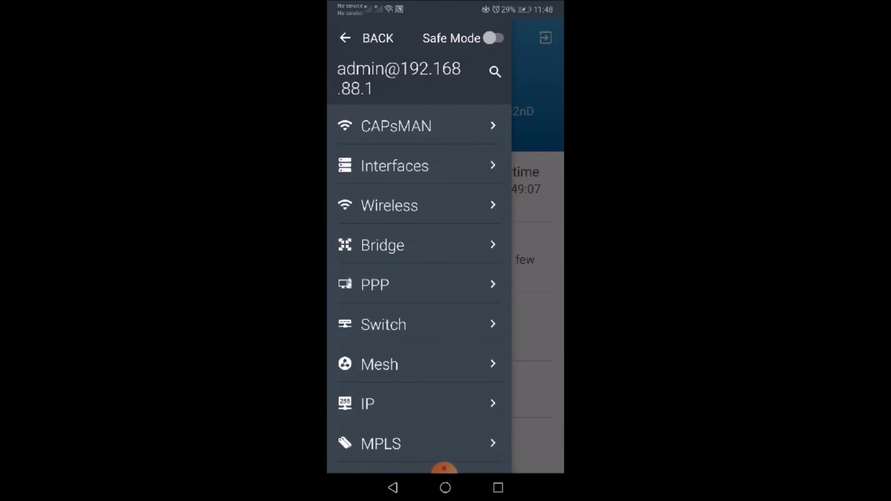
pyautogui.scroll(-10, 419, 278)
pyautogui.click(373, 375)
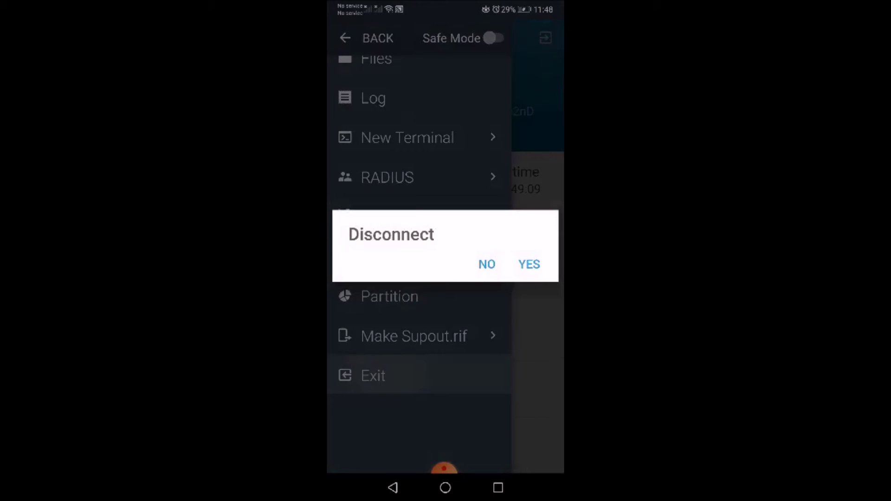
# - Confirm the disconnect in the MikroTik app and minimize Firefox to reveal the desktop
pyautogui.click(529, 264)
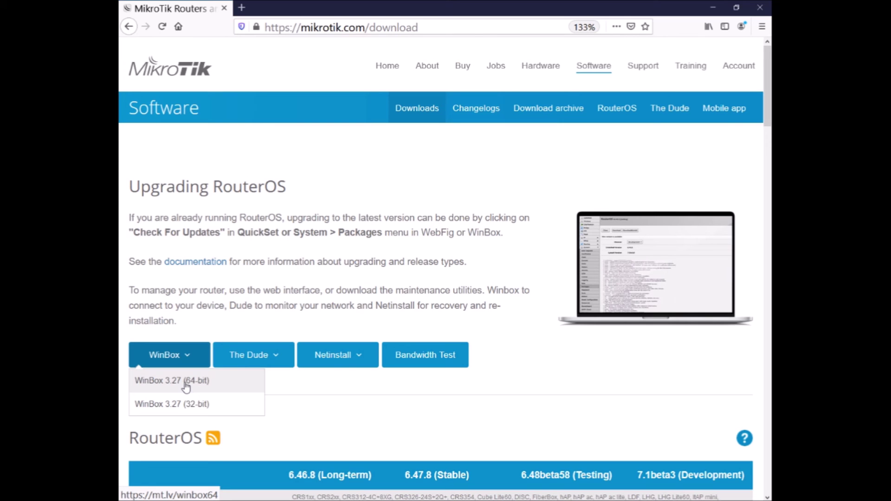
pyautogui.click(713, 8)
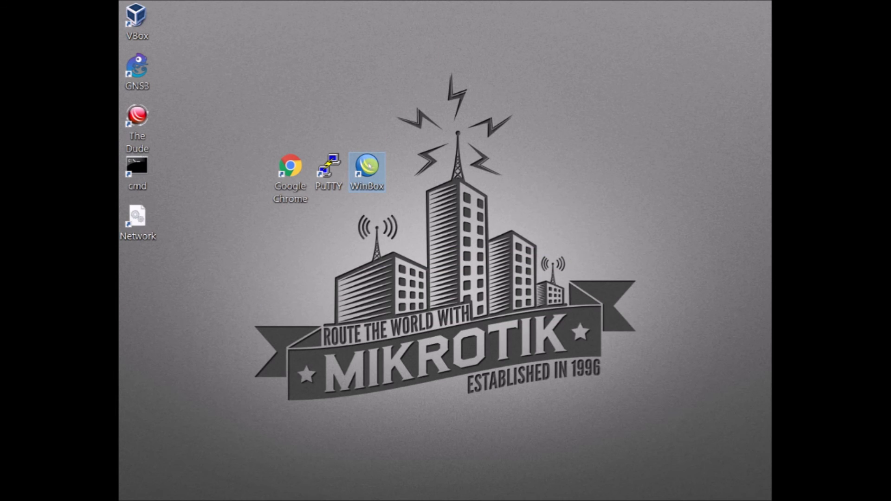
# - Launch WinBox, target discovered router 74:4D:28:A2:DB:C9, and select the admin login
pyautogui.doubleClick(367, 169)
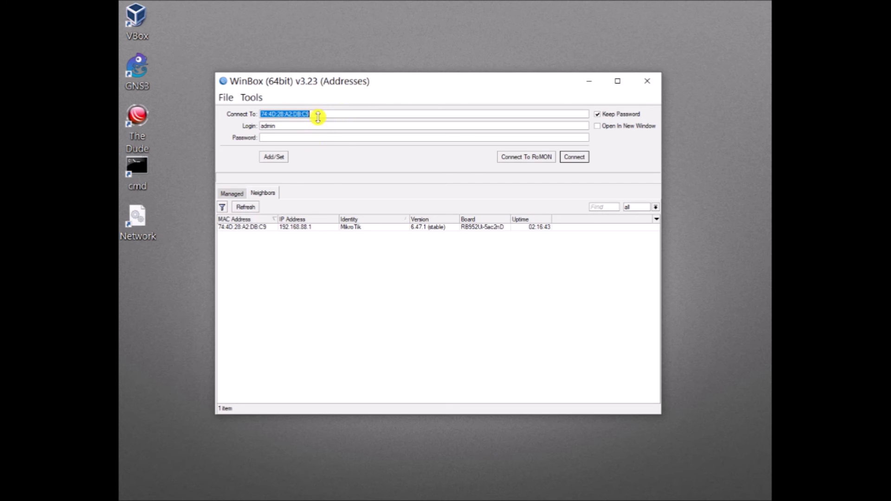
pyautogui.click(313, 115)
pyautogui.click(250, 228)
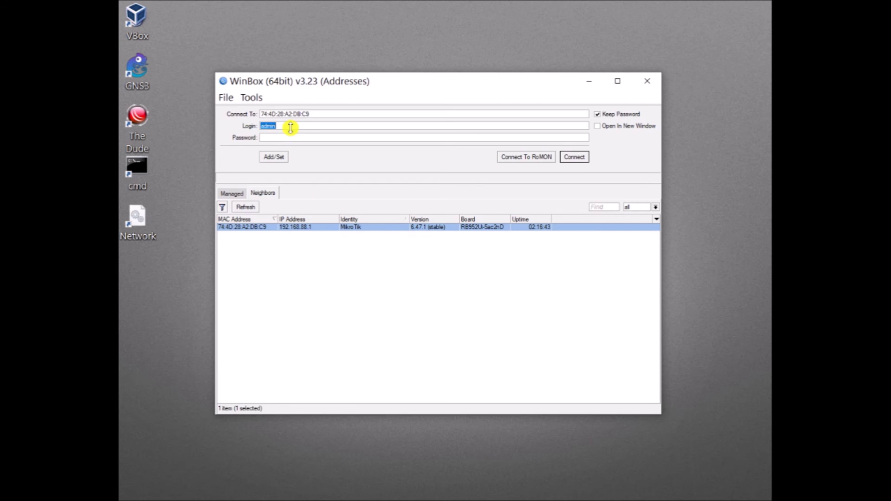
pyautogui.click(290, 127)
pyautogui.moveTo(290, 126); pyautogui.dragTo(182, 126)
pyautogui.click(370, 139)
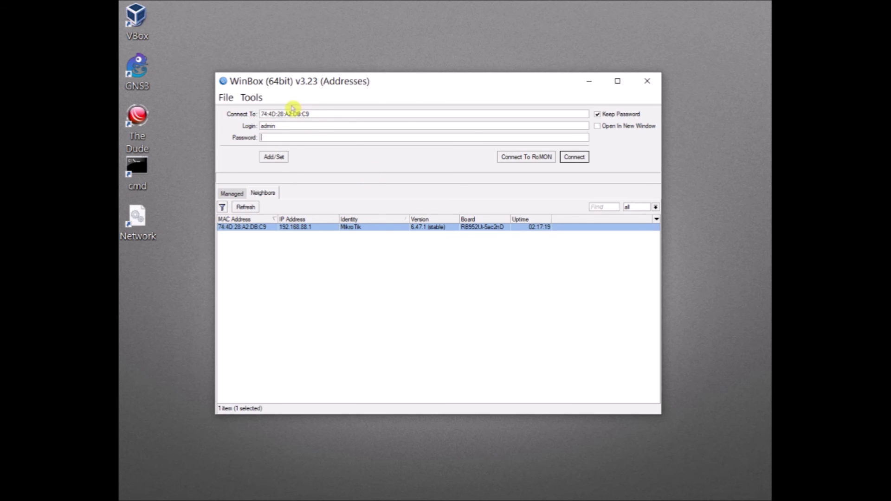
pyautogui.click(251, 97)
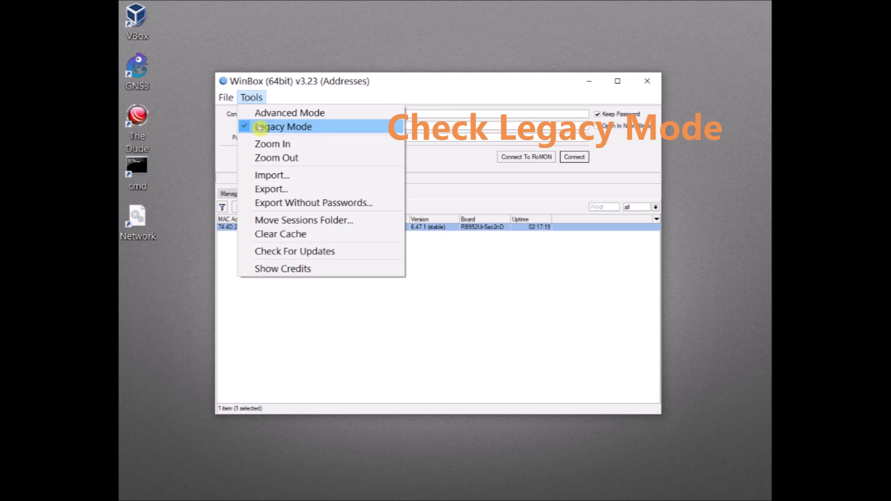
pyautogui.click(459, 186)
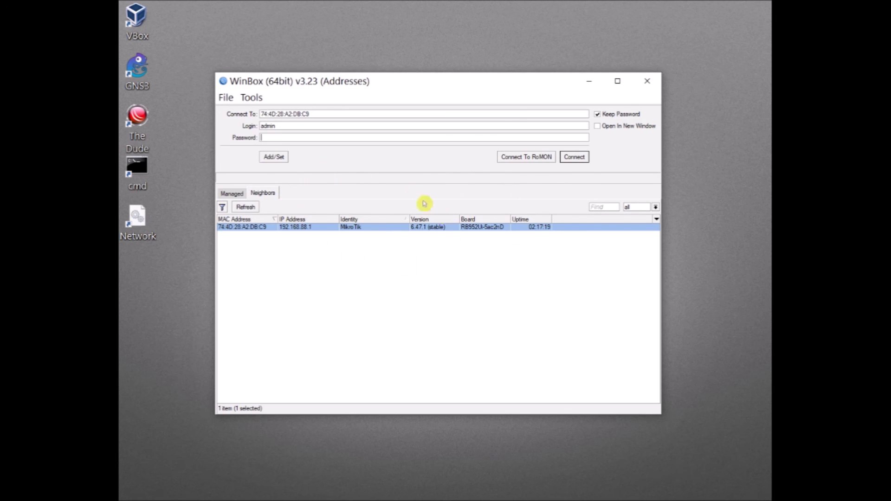
pyautogui.click(251, 228)
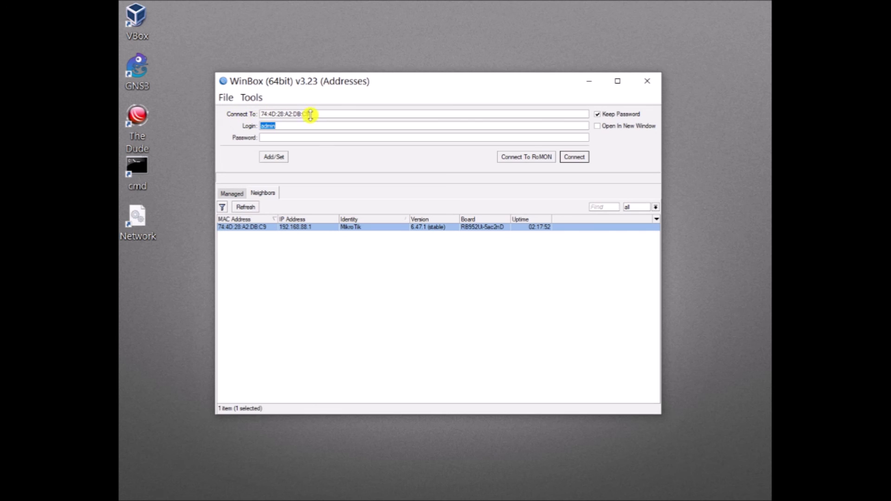
pyautogui.moveTo(308, 114); pyautogui.dragTo(253, 114)
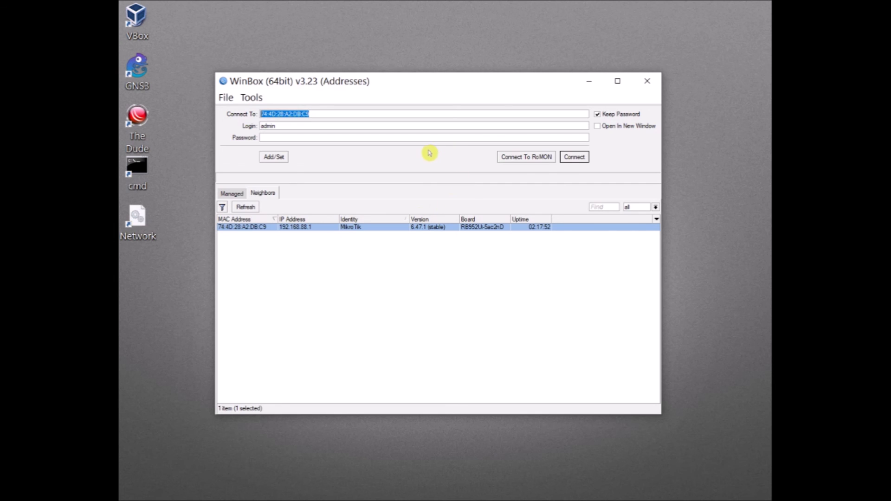
pyautogui.click(574, 158)
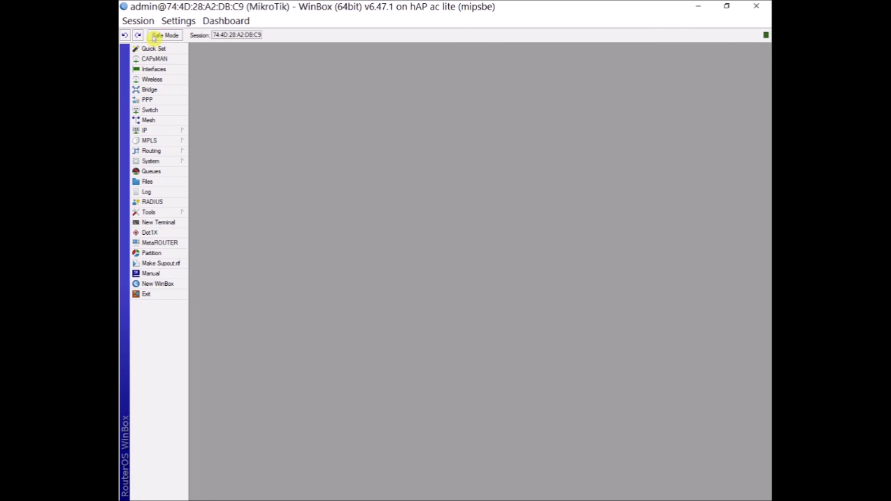
pyautogui.click(153, 131)
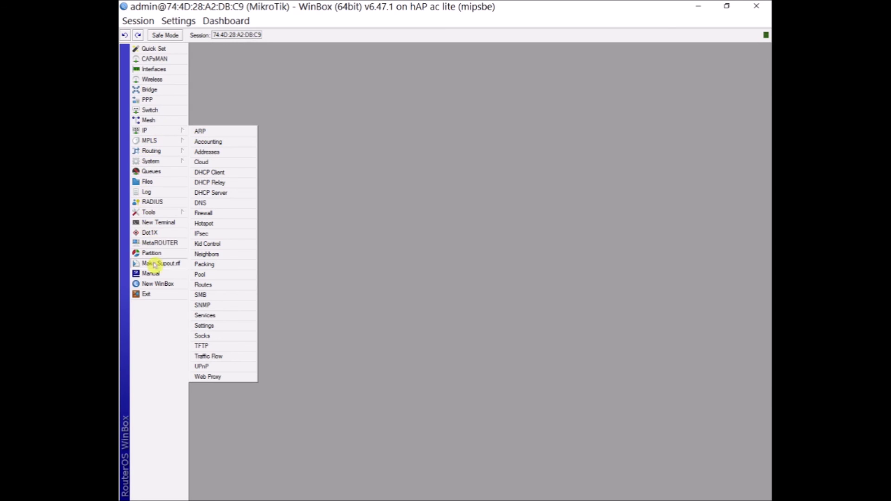
# - Open System > RouterBOARD to view model RB952Ui-5ac2nD, firmware 6.44.1 and upgrade 6.47.1
pyautogui.click(152, 161)
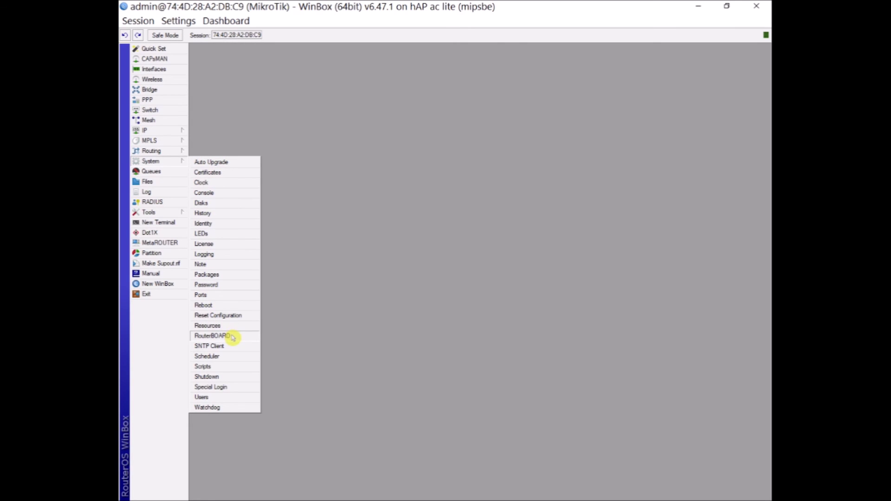
pyautogui.click(169, 163)
pyautogui.click(169, 163)
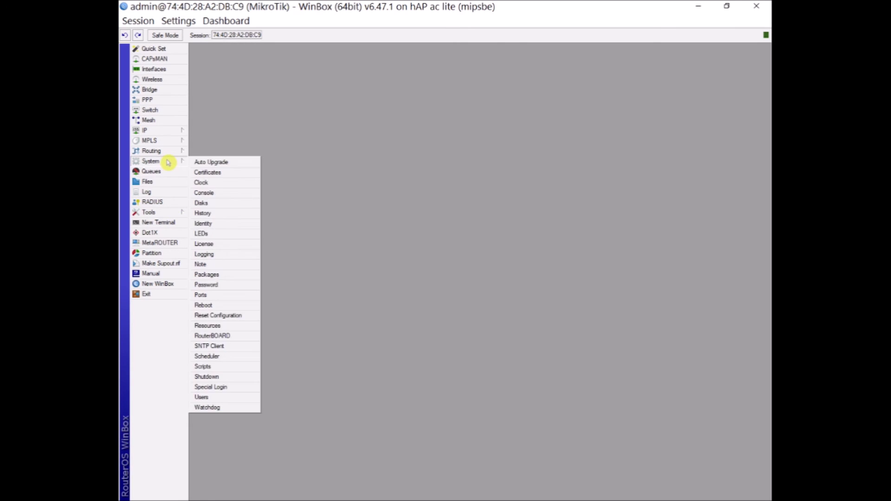
pyautogui.click(218, 336)
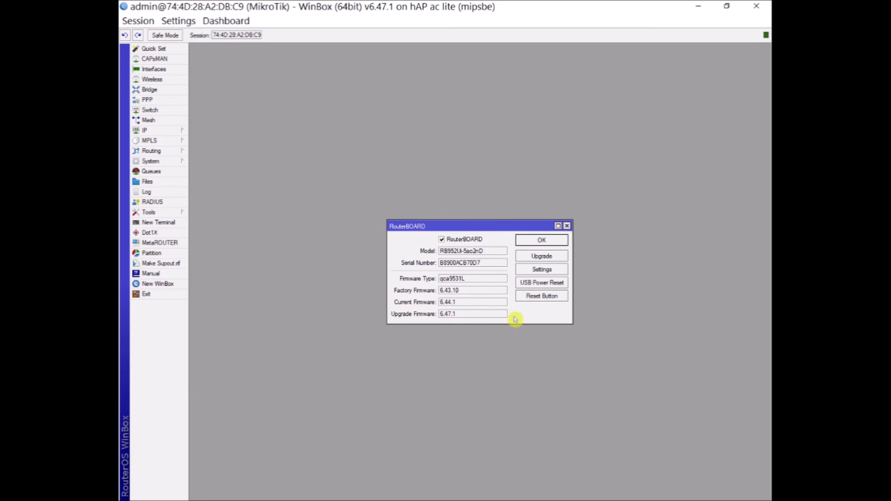
# - Move the RouterBOARD window up and left, then open its Reset Button settings
pyautogui.moveTo(440, 226); pyautogui.dragTo(340, 164)
pyautogui.click(429, 236)
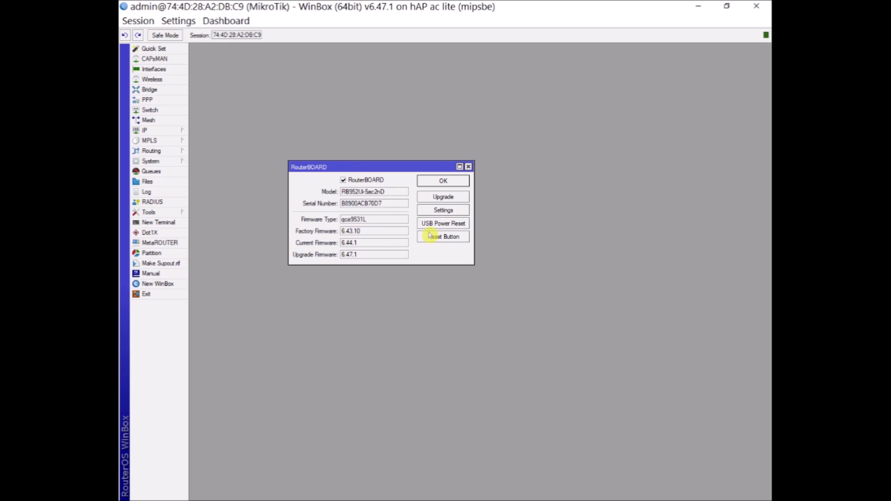